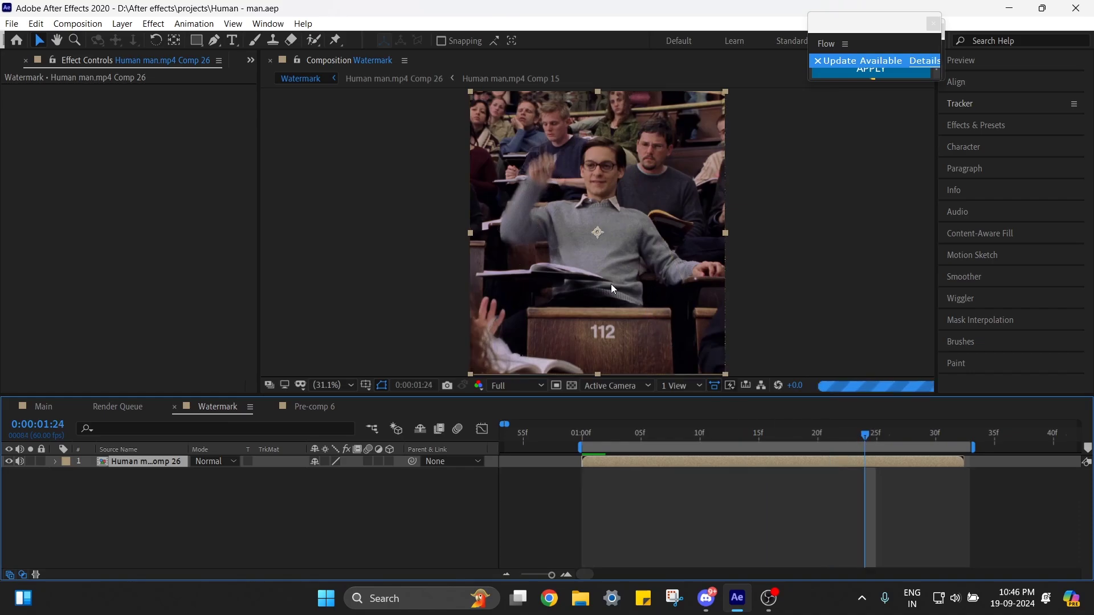
pyautogui.scroll(4, 609, 283)
pyautogui.press('space')
pyautogui.moveTo(593, 287); pyautogui.dragTo(552, 163)
pyautogui.moveTo(647, 302); pyautogui.dragTo(648, 69)
pyautogui.scroll(-1, 647, 259)
pyautogui.press('space')
pyautogui.moveTo(722, 263); pyautogui.dragTo(667, 271)
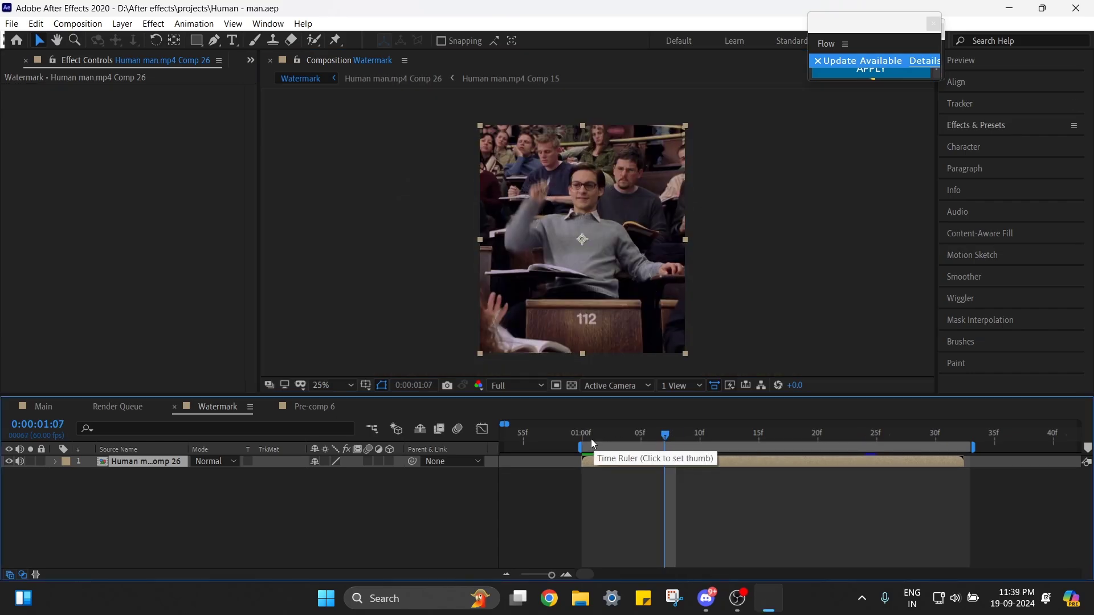
# Step: Start a Track Motion on the Human man.mp4 Comp 26 layer from 0:00:01:00
pyautogui.click(583, 439)
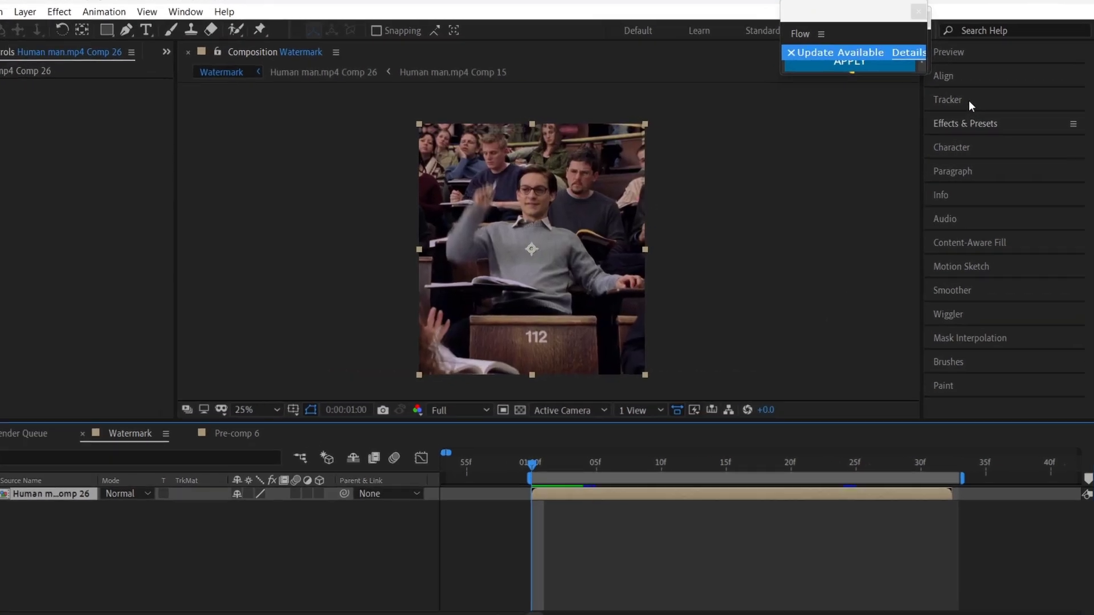
pyautogui.click(971, 103)
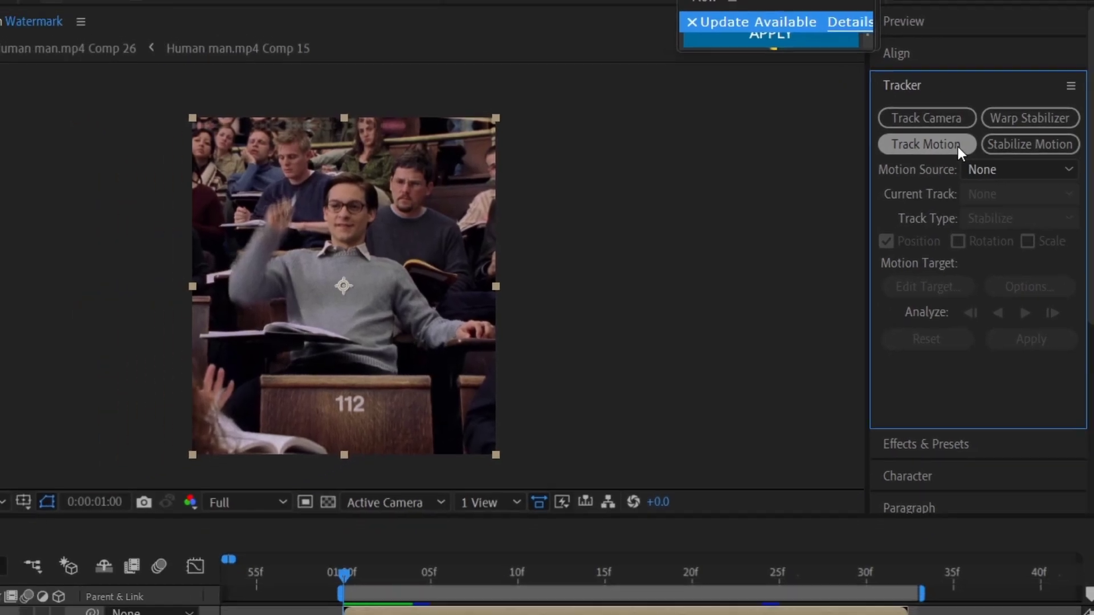
pyautogui.click(941, 145)
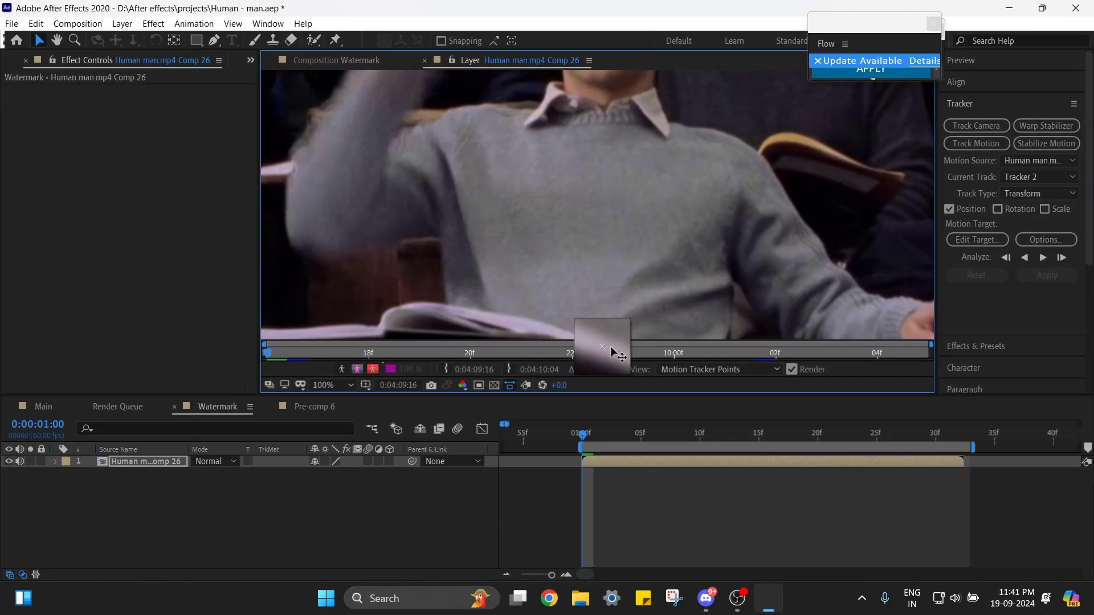
# Step: Place Track Point 1 on the wooden desk's upper edge above the 112 and slightly enlarge its feature and search regions
pyautogui.moveTo(612, 352); pyautogui.dragTo(669, 221)
pyautogui.moveTo(615, 166); pyautogui.dragTo(622, 173)
pyautogui.moveTo(626, 185); pyautogui.dragTo(587, 173)
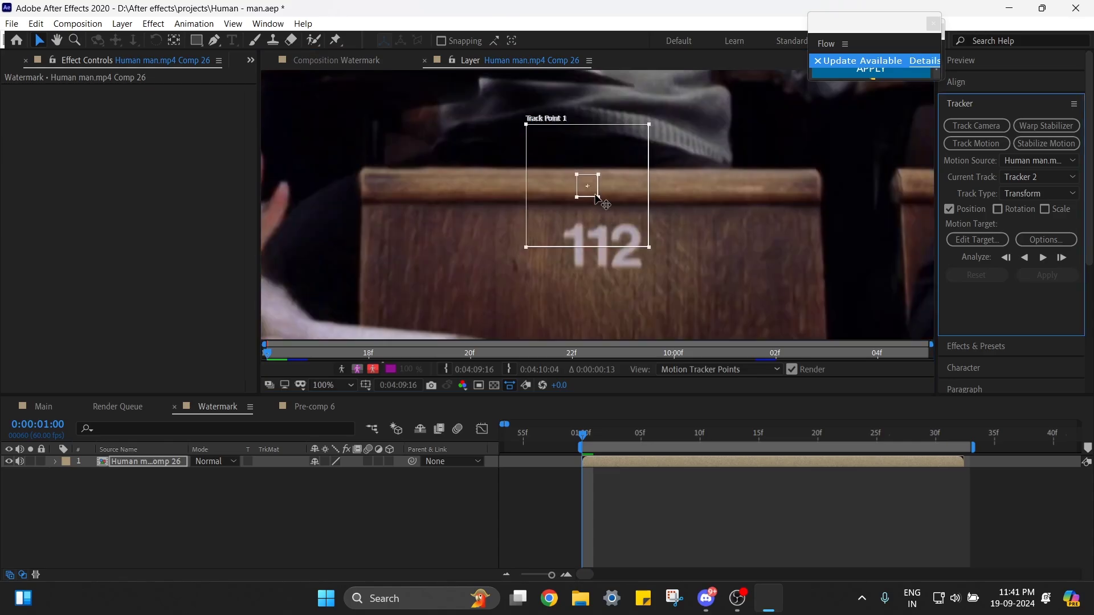
pyautogui.moveTo(655, 250); pyautogui.dragTo(667, 255)
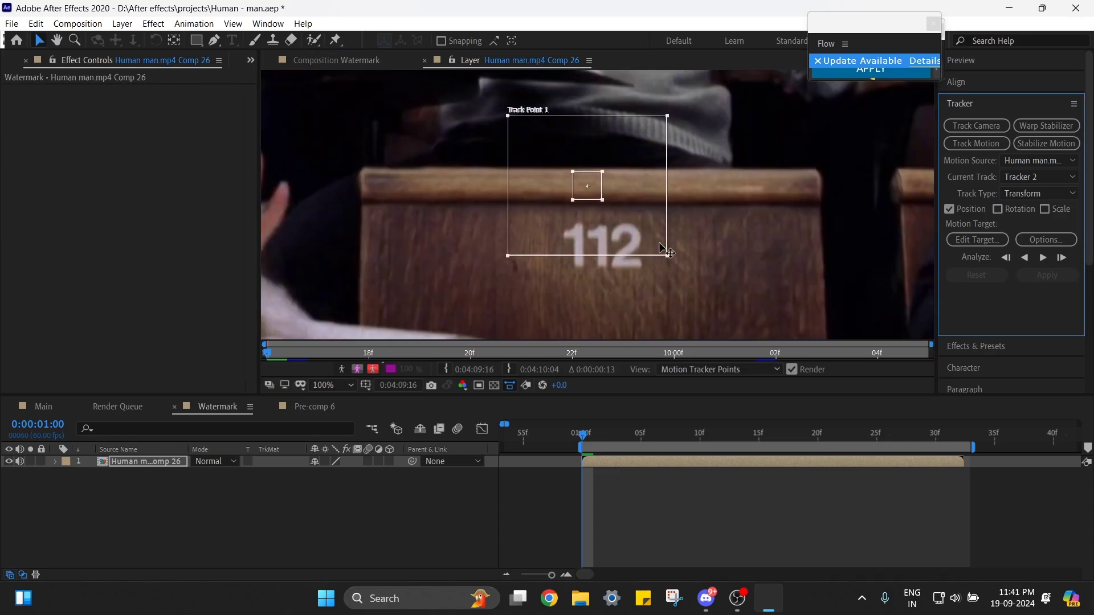
# Step: Accept the tracker options with Stop Tracking below 80% confidence, and analyze the motion forward through the clip
pyautogui.click(1047, 240)
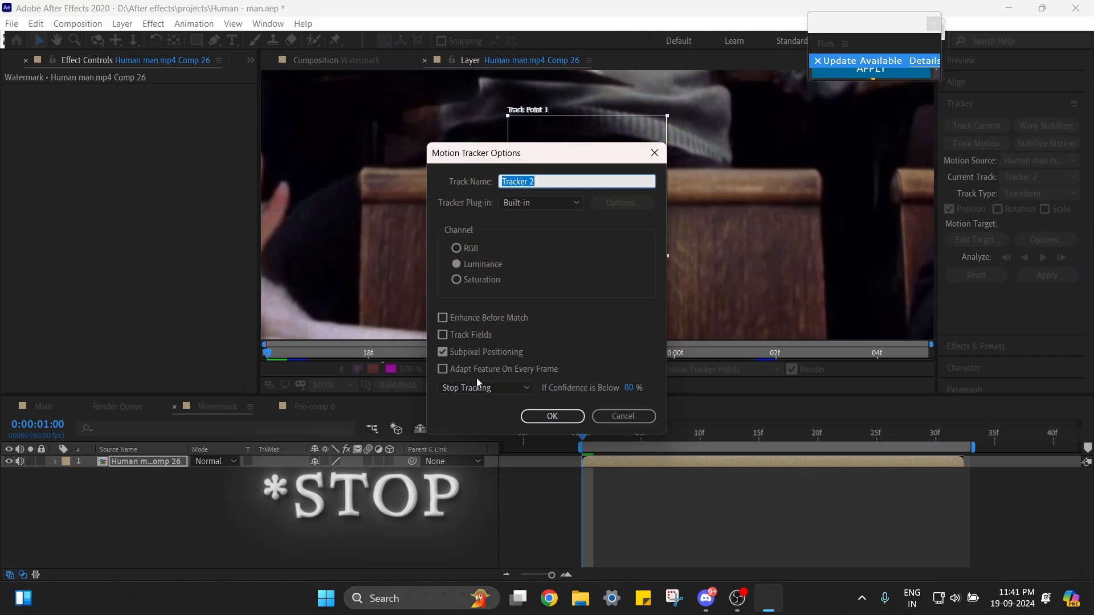
pyautogui.click(564, 417)
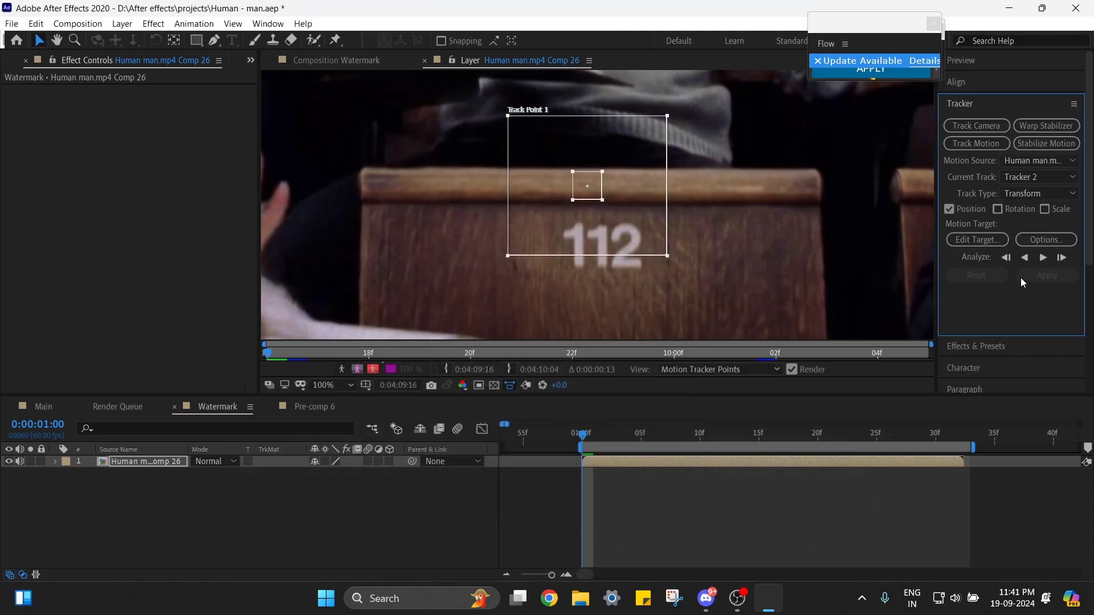
pyautogui.click(1044, 259)
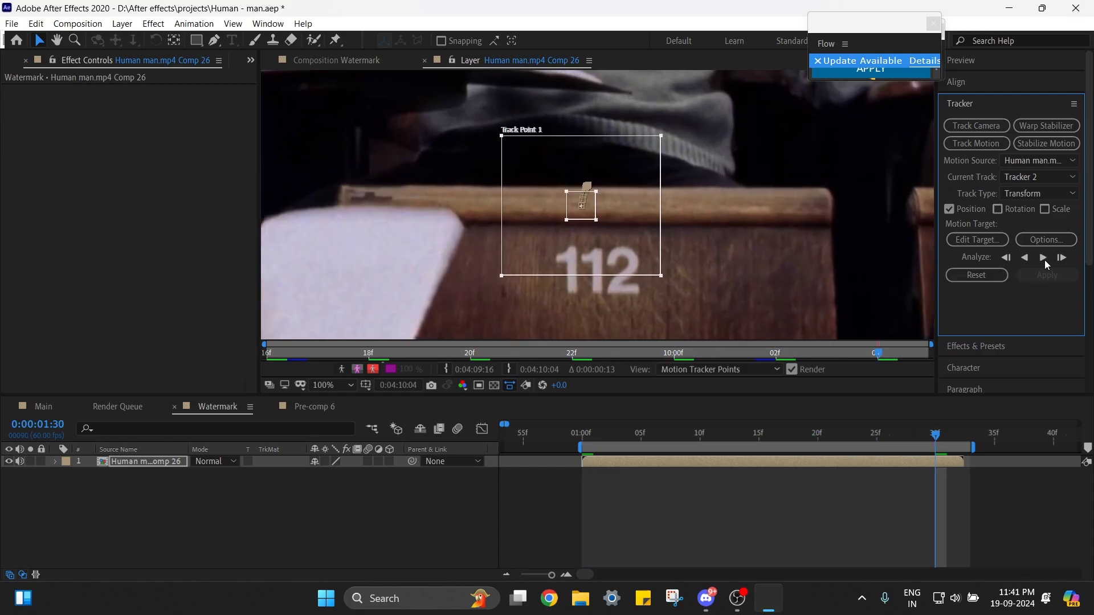
# Step: Reveal the clip layer's tracking keyframes and scrub through the timeline to check the track on the desk
pyautogui.click(948, 463)
pyautogui.press('u')
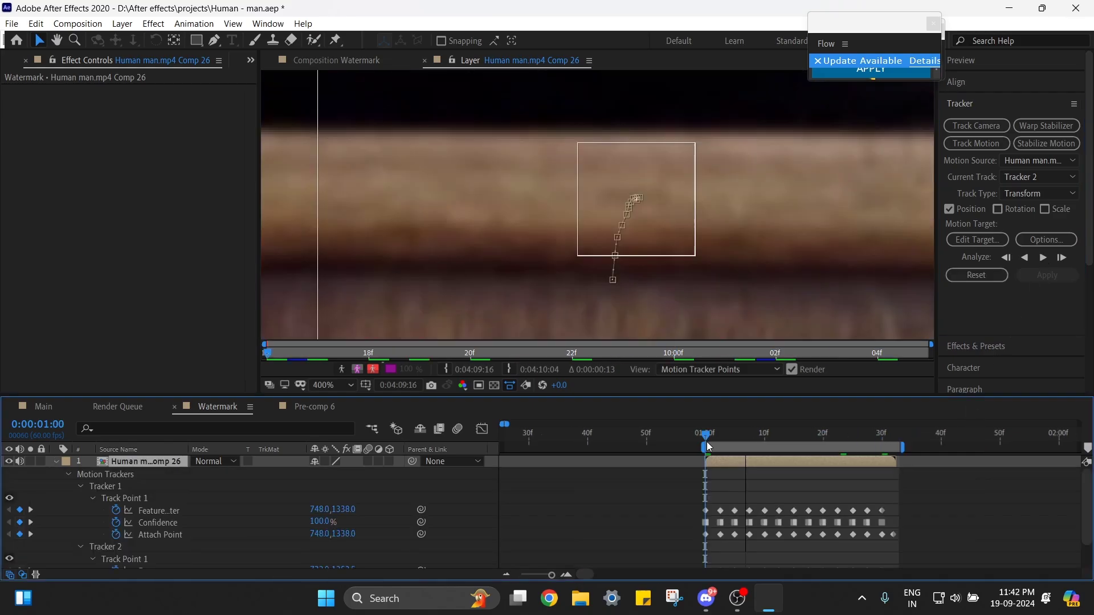
pyautogui.moveTo(708, 441); pyautogui.dragTo(788, 443)
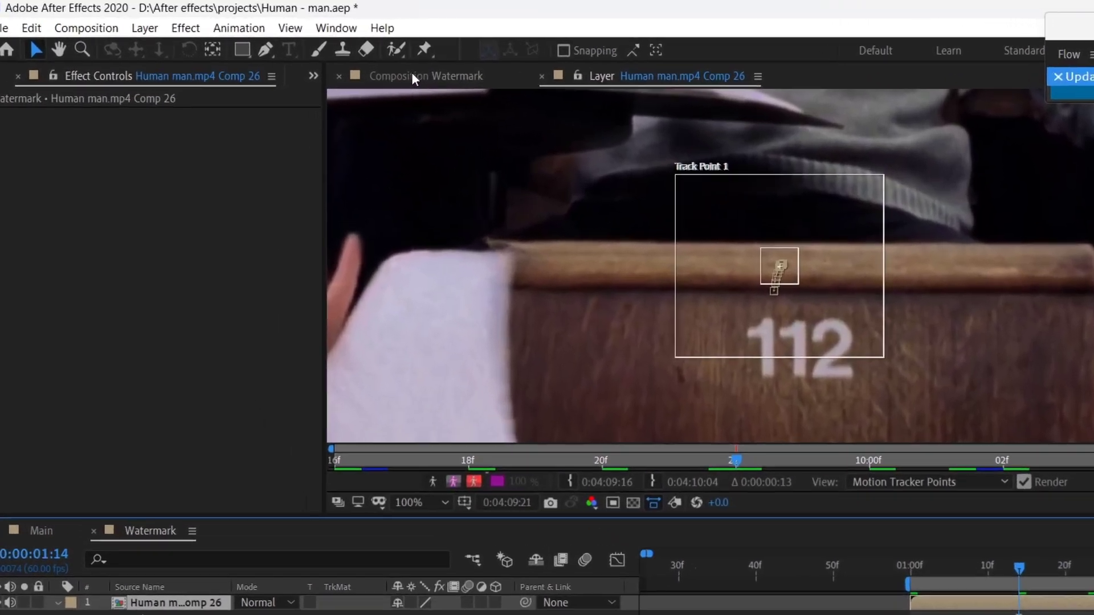
# Step: Add the text EXAMPLE over the desk above the 112 in the Watermark composition, at 45% scale
pyautogui.click(411, 66)
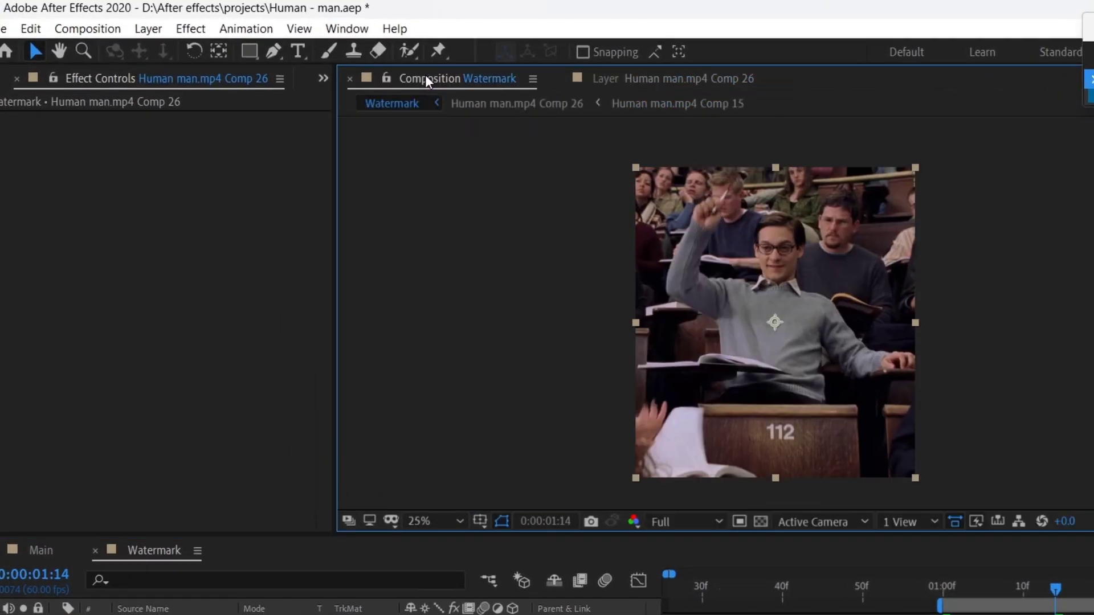
pyautogui.click(296, 52)
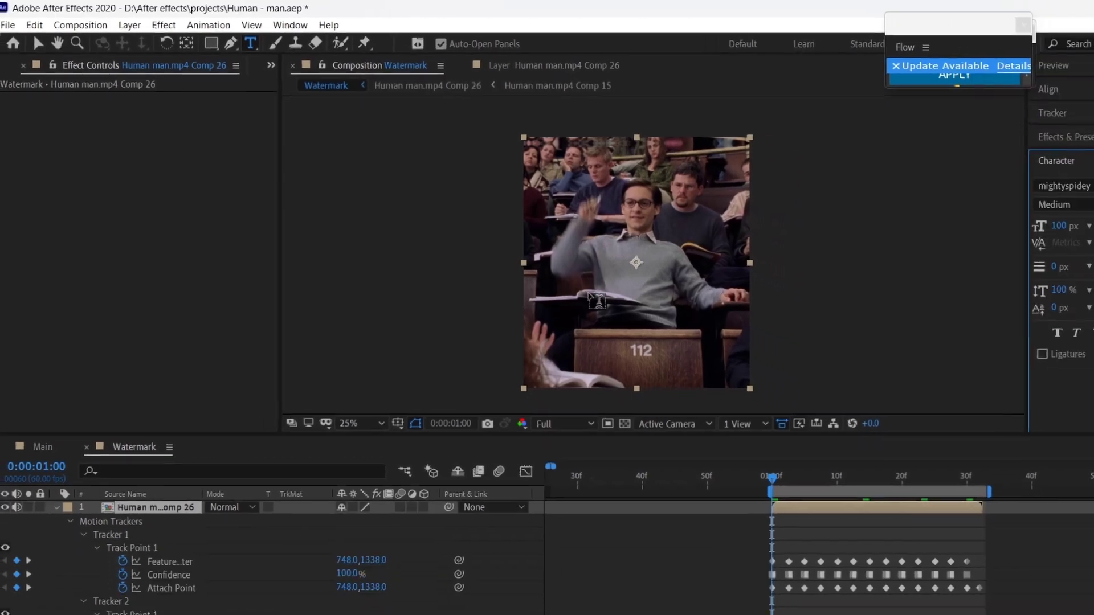
pyautogui.click(597, 300)
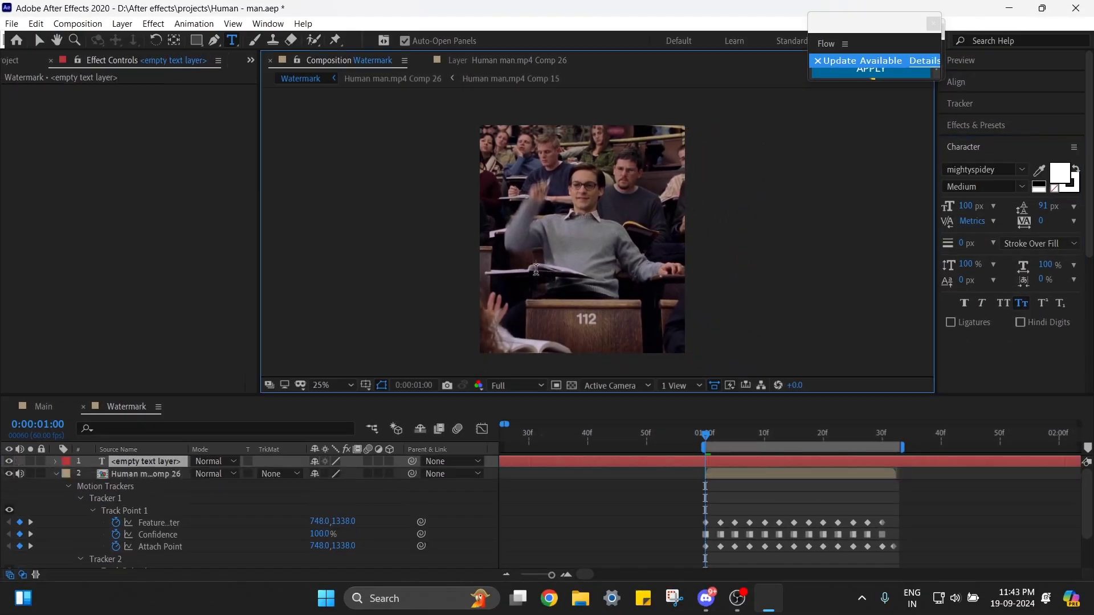
pyautogui.scroll(5, 853, 446)
pyautogui.click(769, 438)
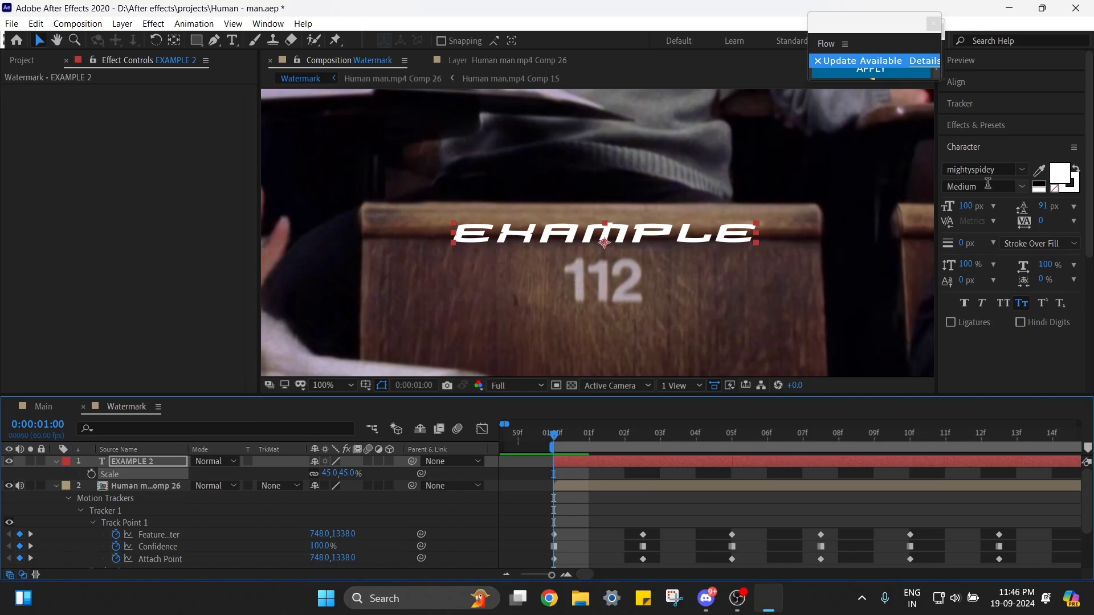
# Step: Set the font of the EXAMPLE text to Arial Black
pyautogui.click(1022, 169)
pyautogui.scroll(10, 940, 331)
pyautogui.write('arial')
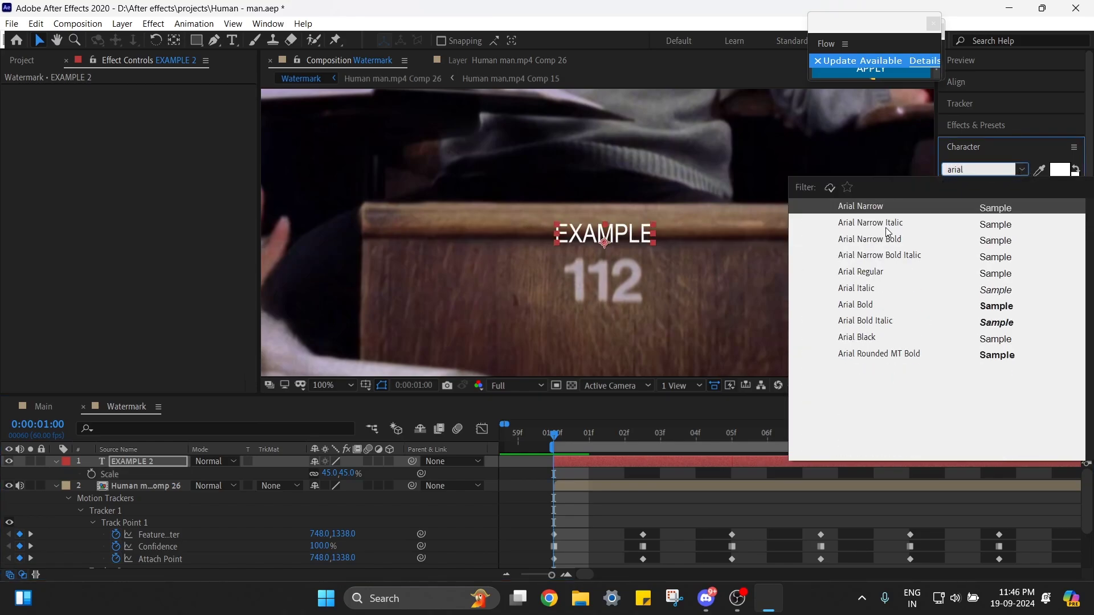
pyautogui.click(976, 326)
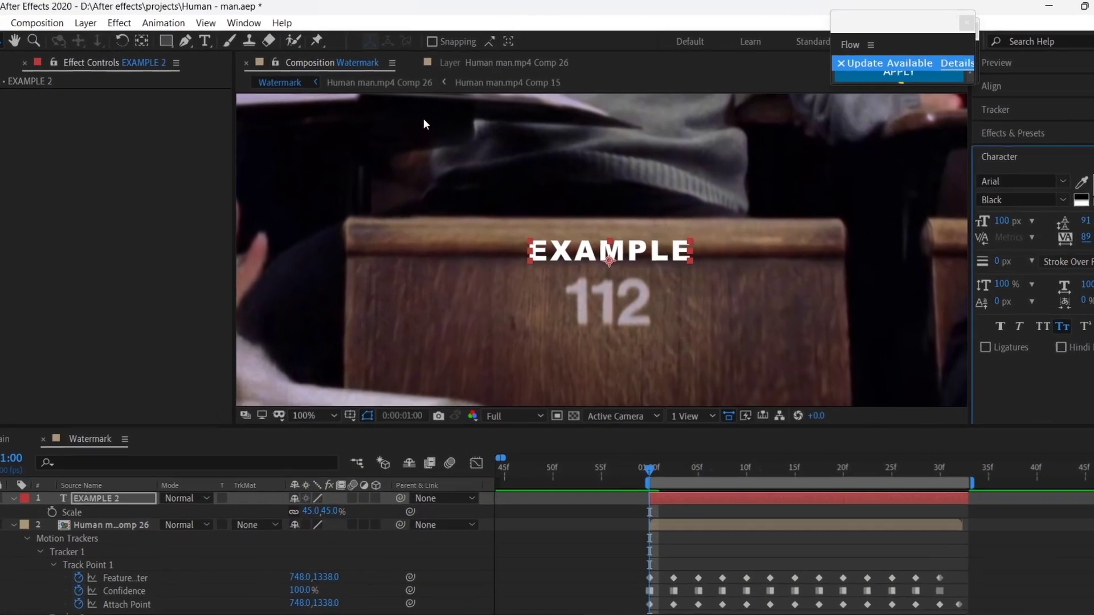
# Step: Set the EXAMPLE 2 text layer as the motion target of Tracker 2 in the clip's layer view
pyautogui.click(496, 59)
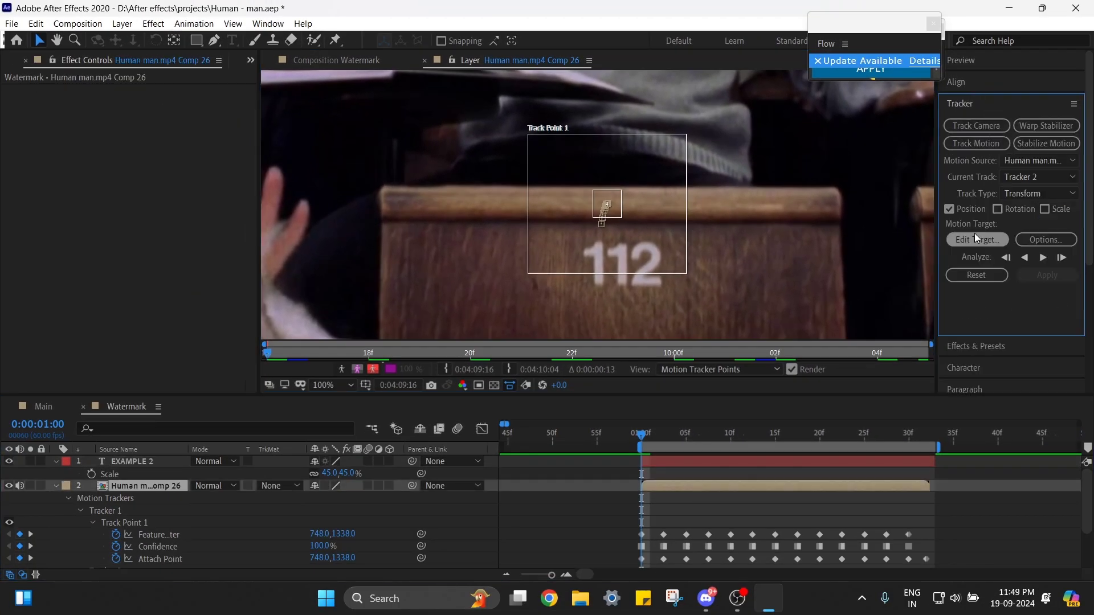
pyautogui.click(985, 242)
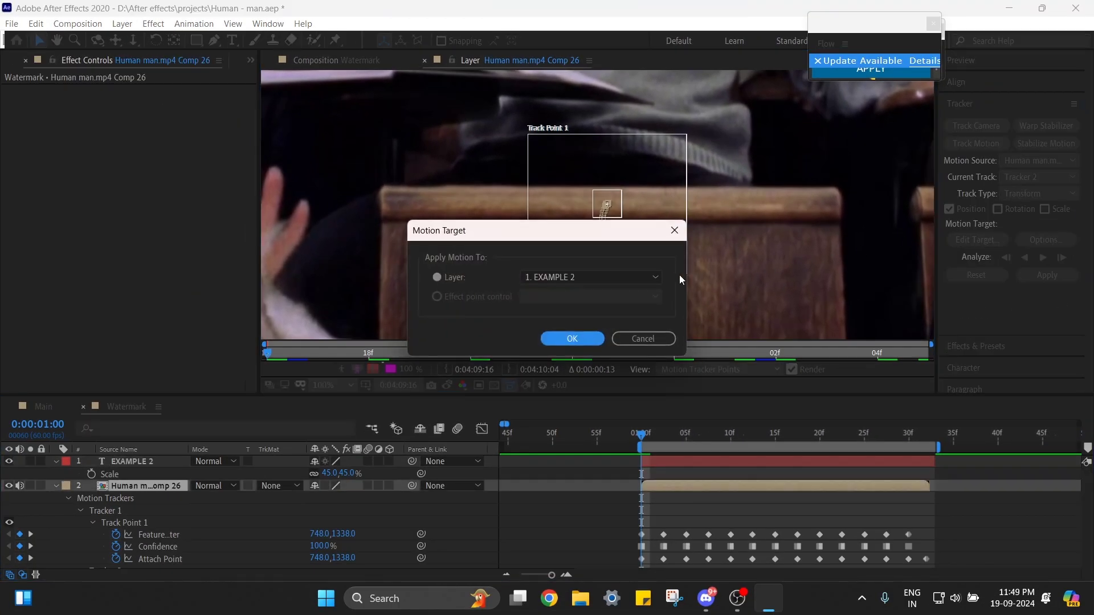
pyautogui.click(644, 277)
pyautogui.click(579, 276)
pyautogui.click(575, 341)
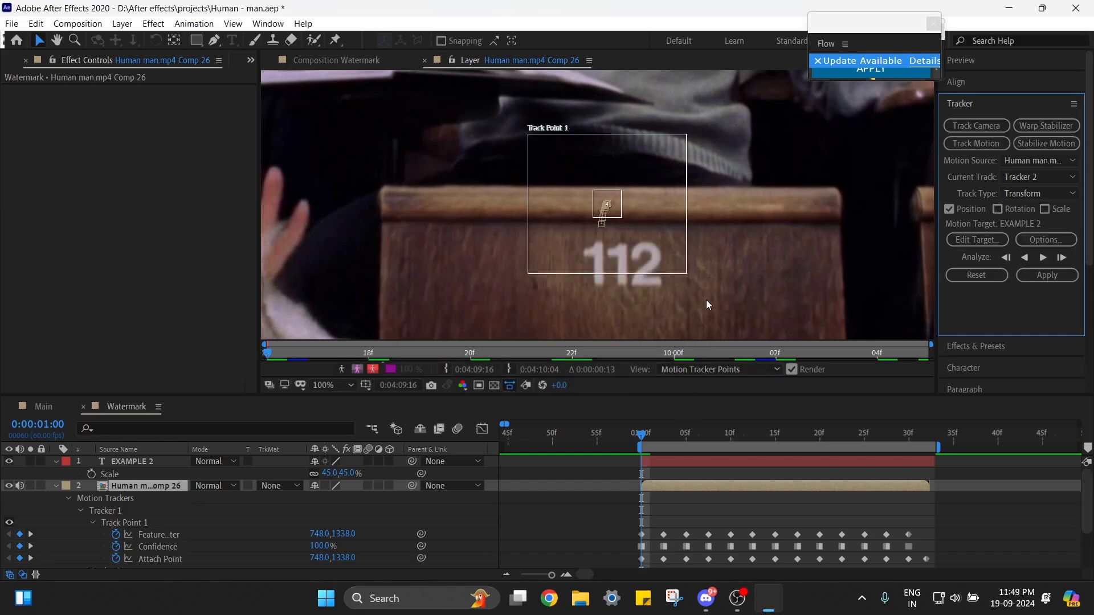
# Step: Apply the track to the text in the X and Y dimensions and play the composition to check the motion
pyautogui.click(1038, 275)
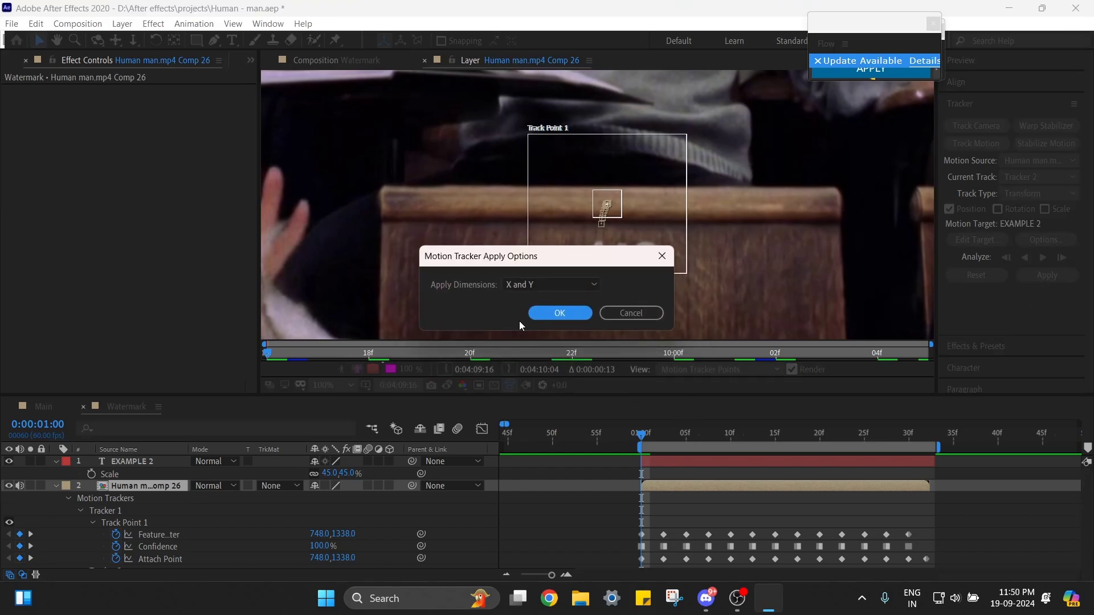
pyautogui.click(572, 284)
pyautogui.click(590, 313)
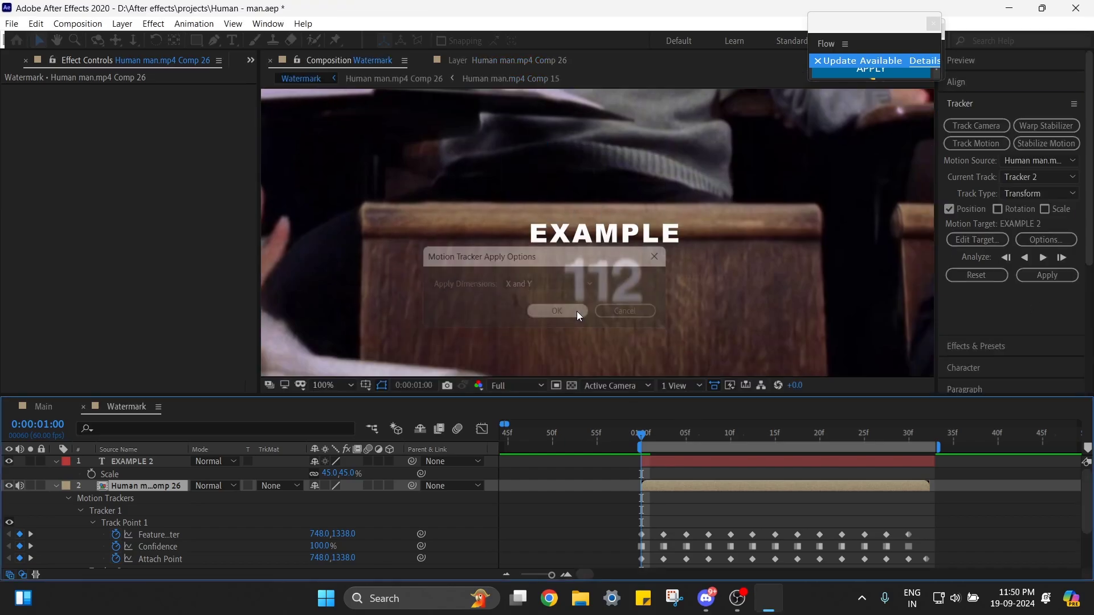
pyautogui.press('space')
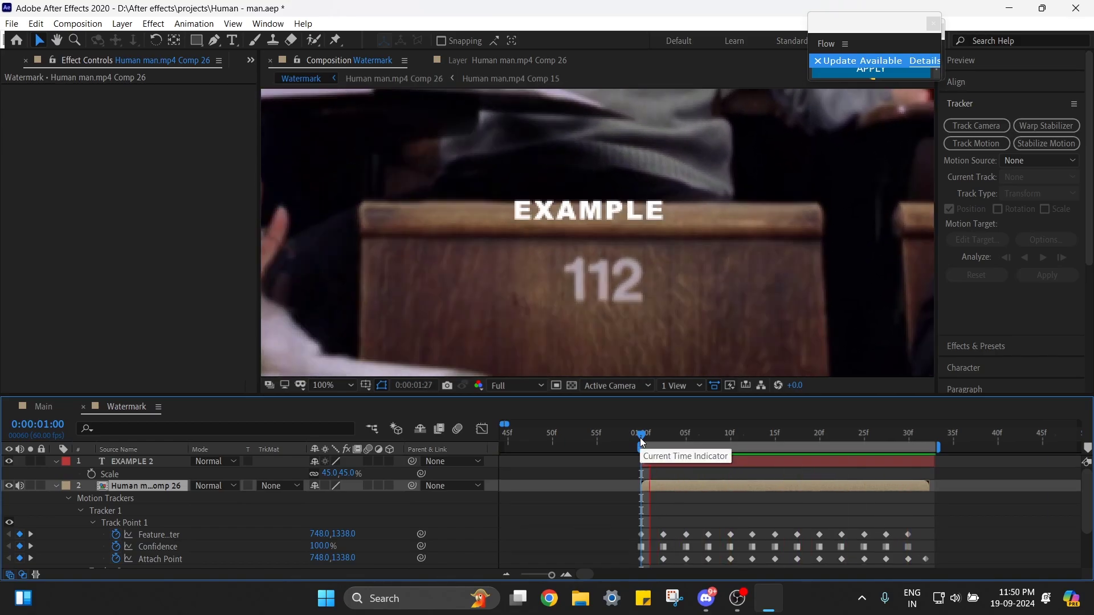
pyautogui.press('space')
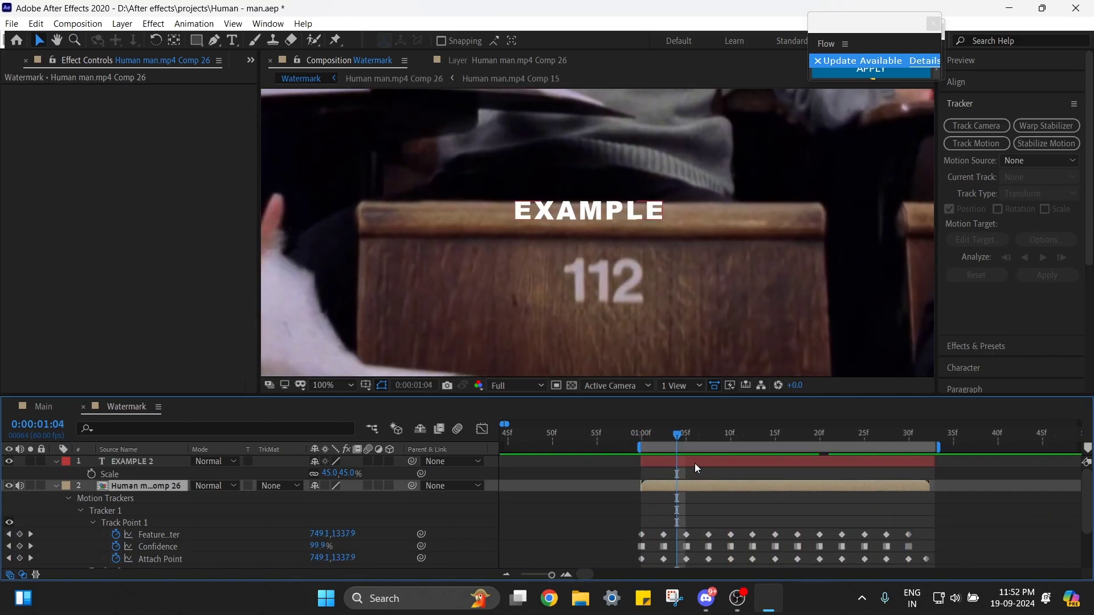
# Step: Reveal and select all position keyframes of the EXAMPLE text, and shift them together to centre the text on the desk's upper edge
pyautogui.click(695, 463)
pyautogui.press('u')
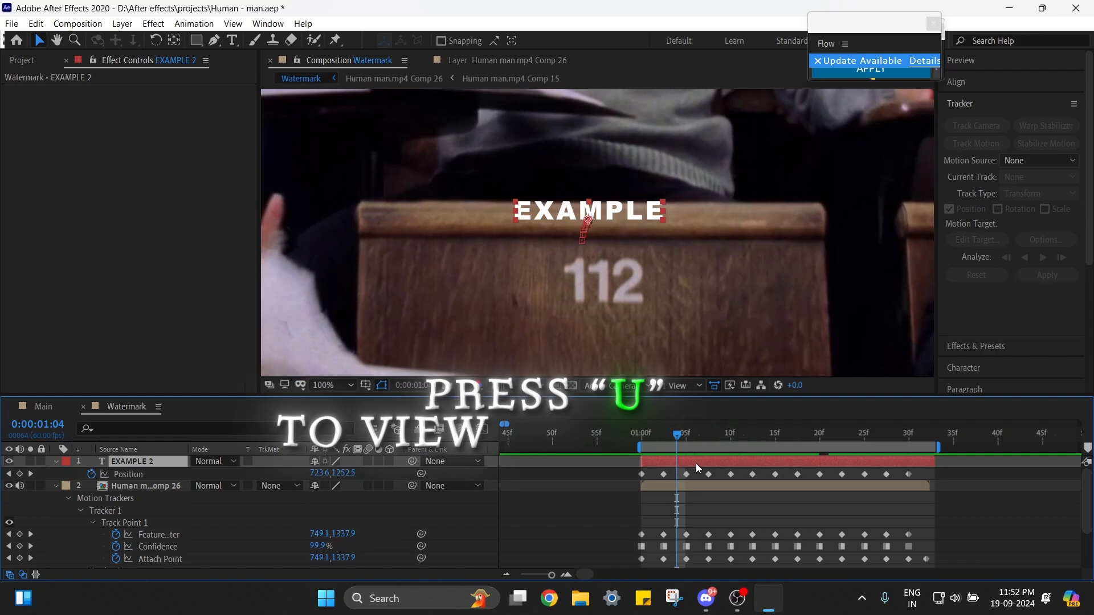
pyautogui.moveTo(921, 473); pyautogui.dragTo(594, 477)
pyautogui.moveTo(581, 230); pyautogui.dragTo(591, 239)
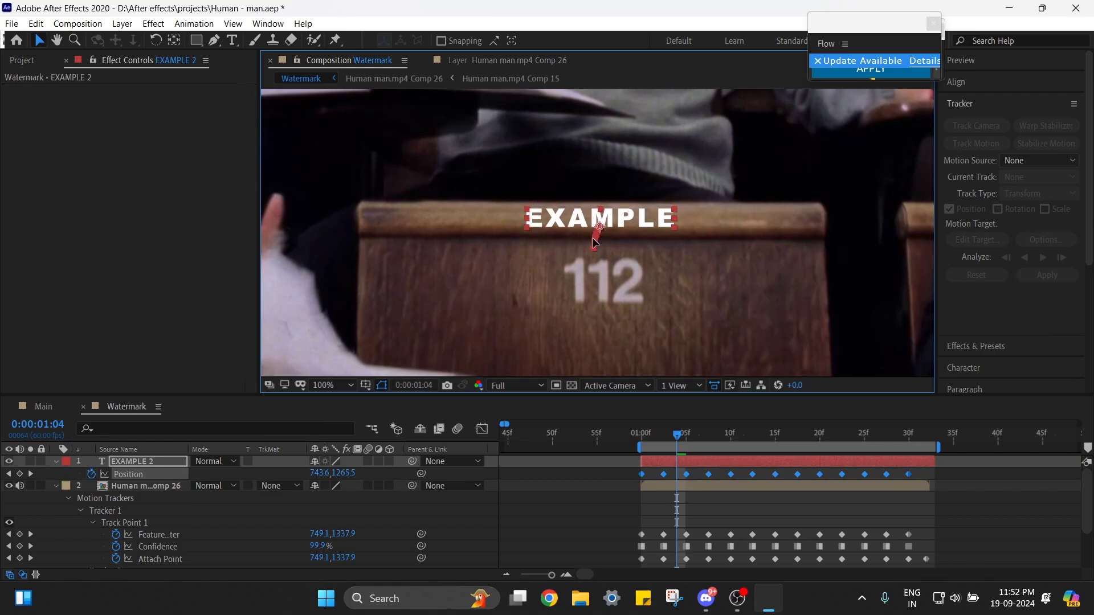
pyautogui.click(609, 487)
# Step: Add a position keyframe to the EXAMPLE text at 0:00:01:32, aligning it with the desk's edge at 744.5, 1309.7
pyautogui.click(685, 459)
pyautogui.moveTo(650, 434); pyautogui.dragTo(903, 479)
pyautogui.scroll(2, 911, 486)
pyautogui.hscroll(3, 851, 479)
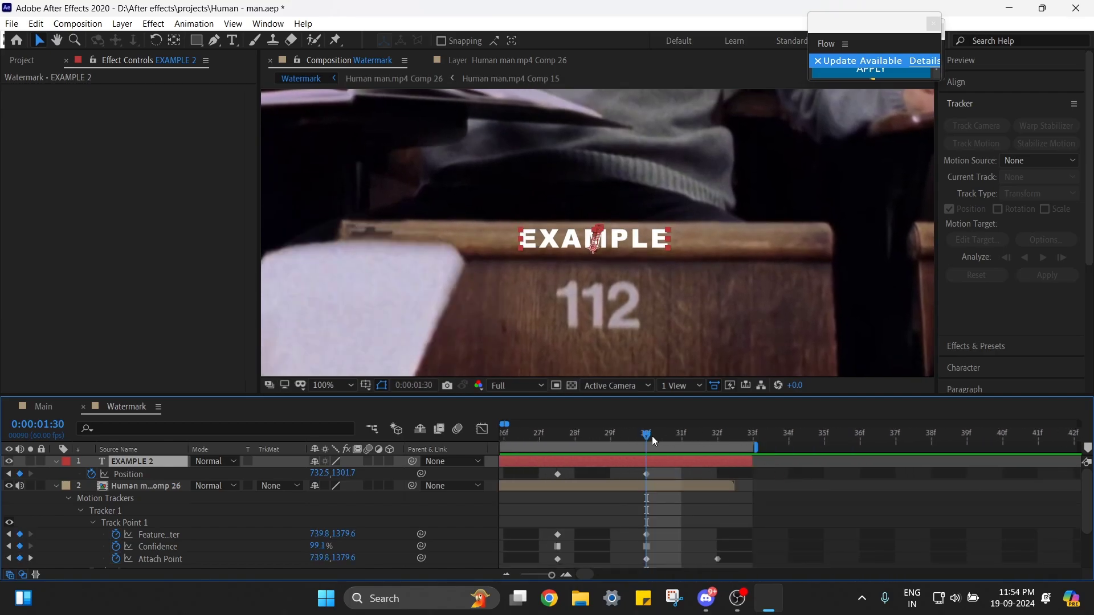
pyautogui.moveTo(652, 436); pyautogui.dragTo(717, 436)
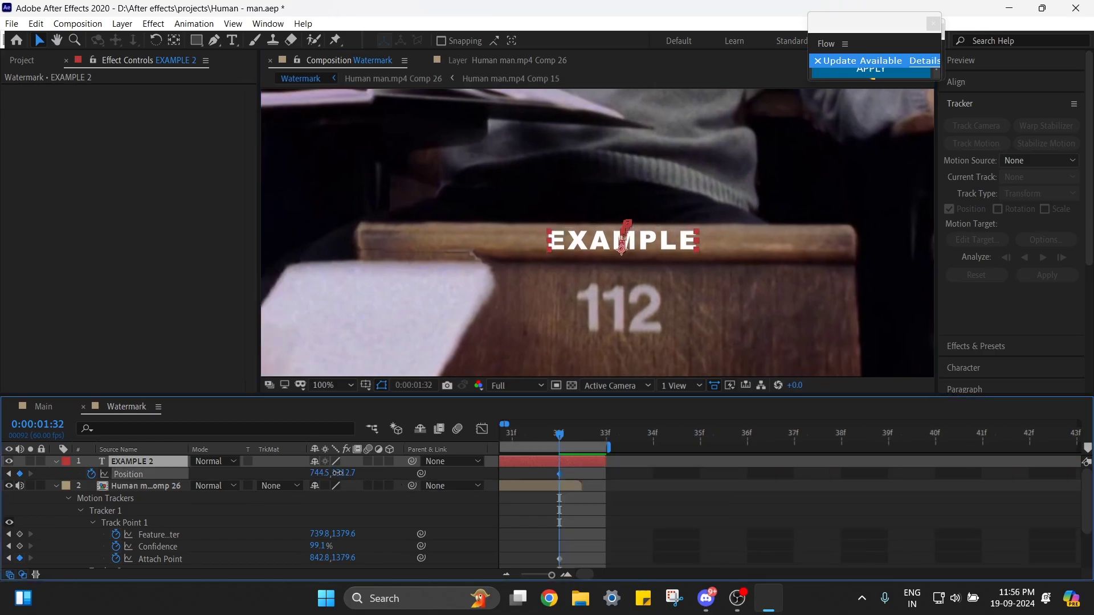
pyautogui.moveTo(338, 473); pyautogui.dragTo(339, 472)
pyautogui.scroll(-4, 675, 456)
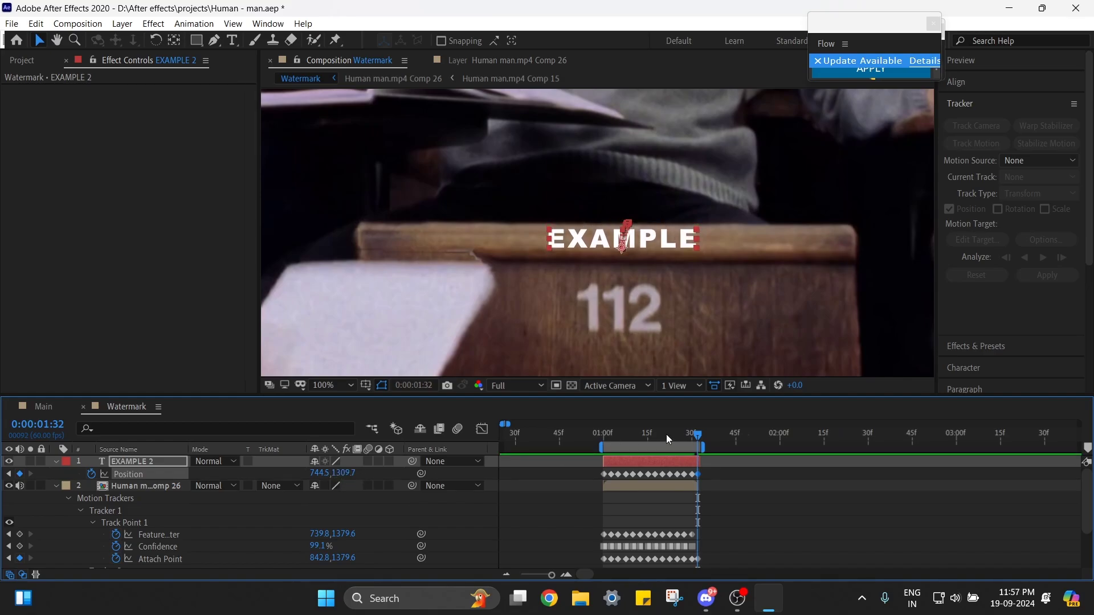
# Step: Play the composition from its start to check how the EXAMPLE text follows the desk
pyautogui.moveTo(659, 437); pyautogui.dragTo(596, 439)
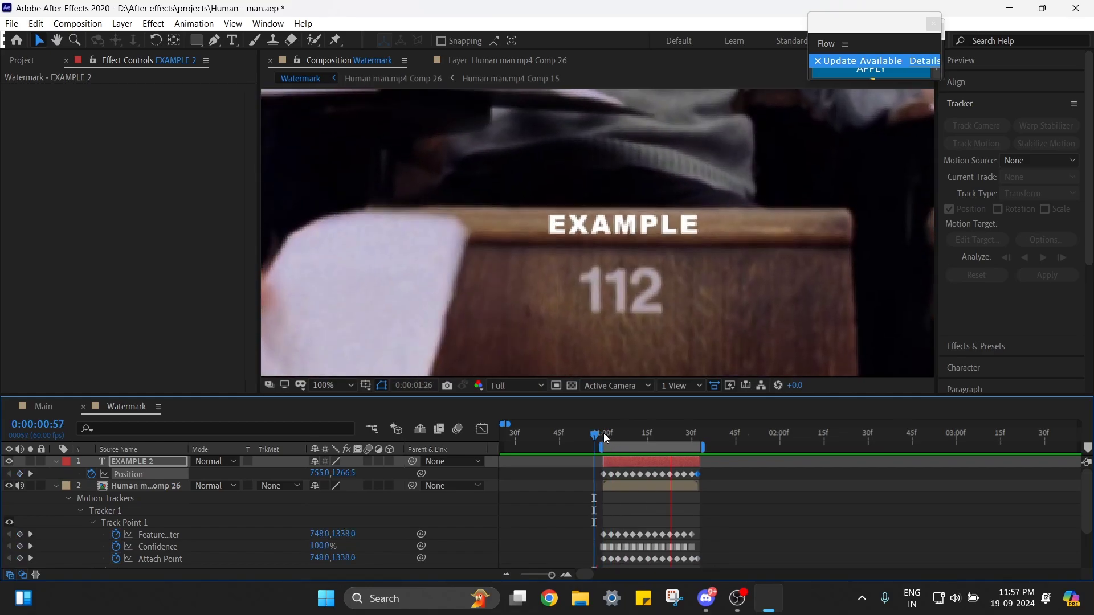
pyautogui.click(605, 438)
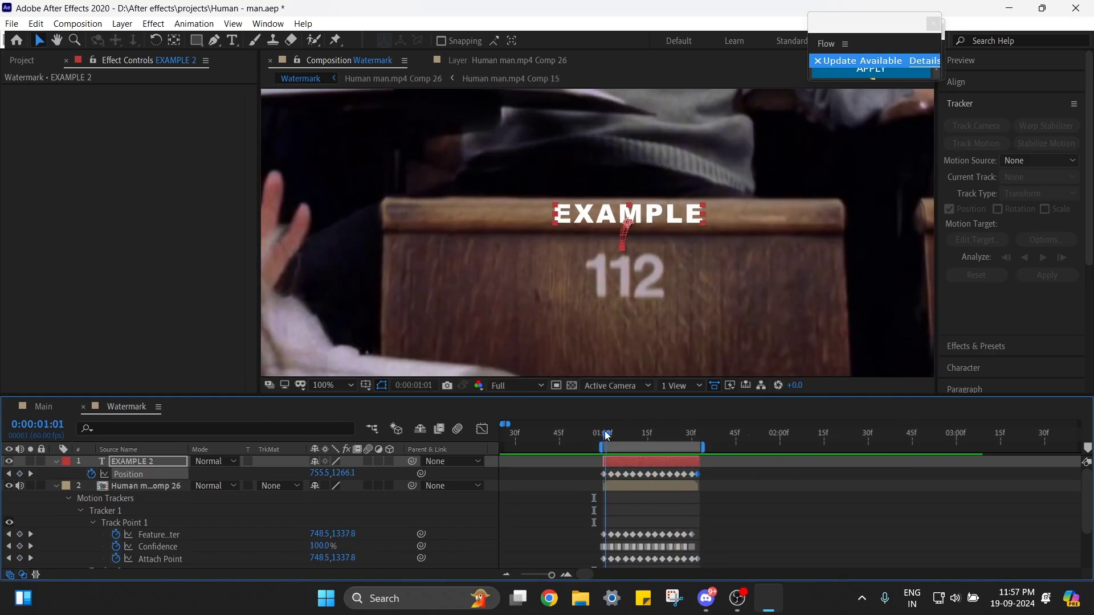
pyautogui.press('space')
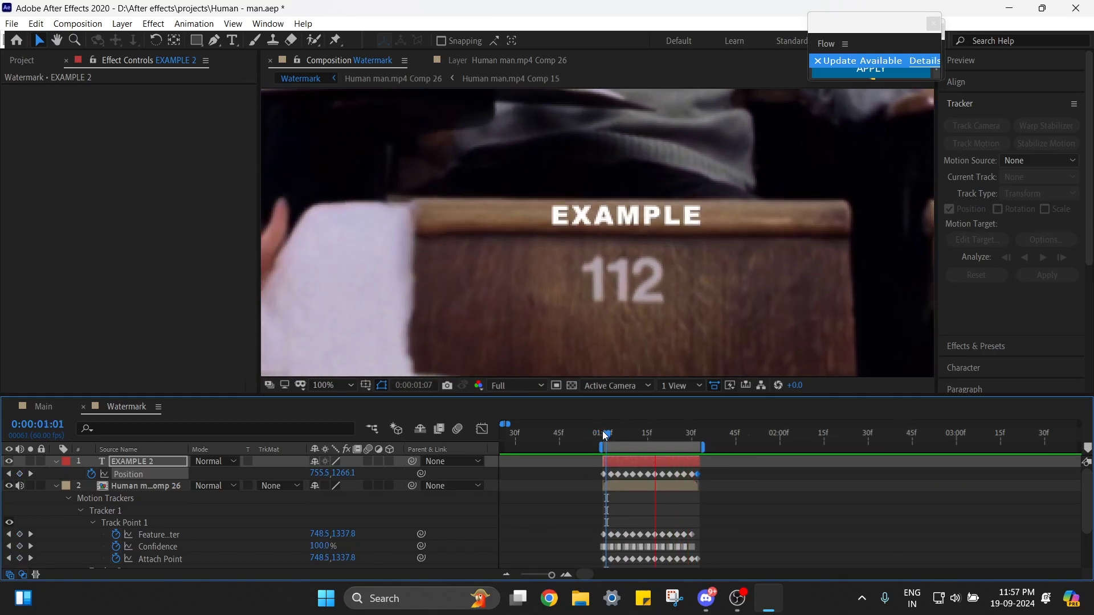
pyautogui.press('space')
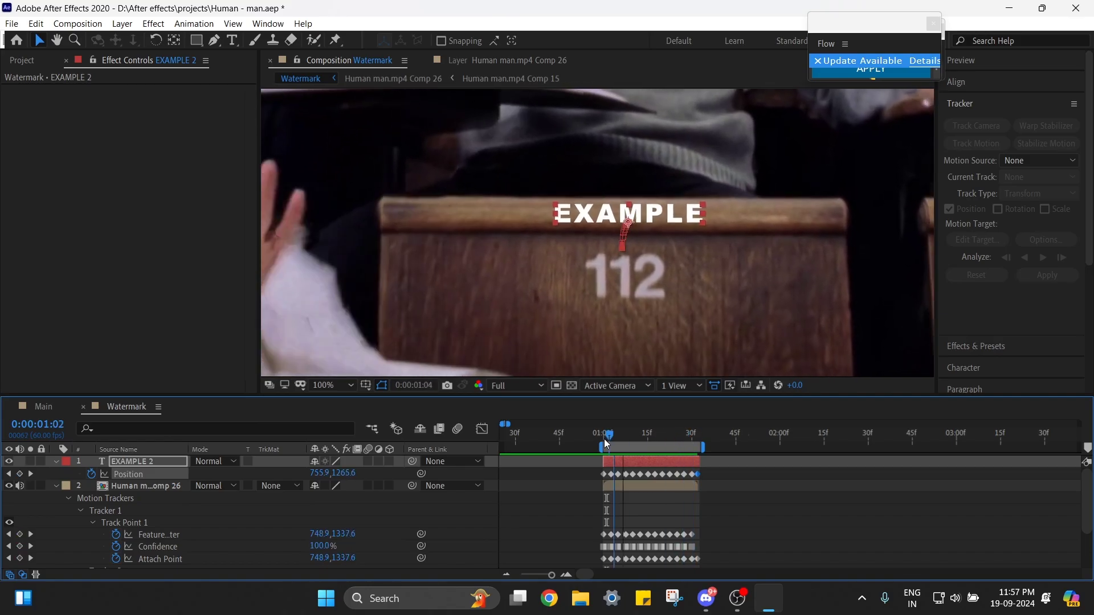
# Step: Keyframe the EXAMPLE text's scale at 45% at the clip's start and increase it on a second keyframe at the last frame
pyautogui.moveTo(601, 438)
pyautogui.mouseDown()
pyautogui.moveTo(678, 436)
pyautogui.moveTo(601, 444)
pyautogui.mouseUp()
pyautogui.scroll(2, 611, 461)
pyautogui.click(611, 460)
pyautogui.press('s')
pyautogui.click(95, 474)
pyautogui.hscroll(3, 648, 473)
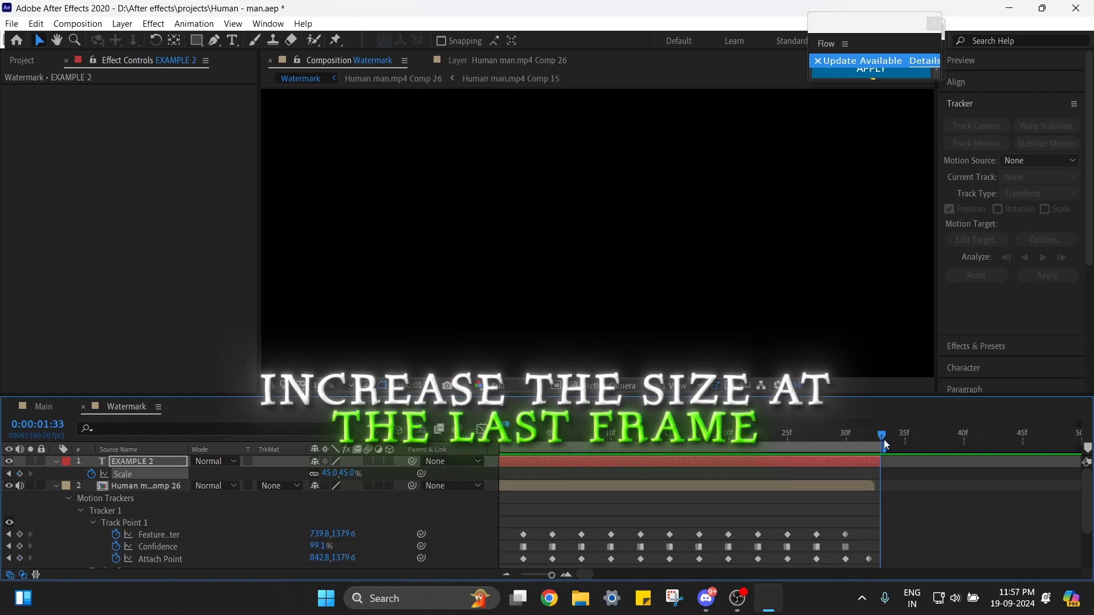
pyautogui.click(884, 439)
pyautogui.click(331, 473)
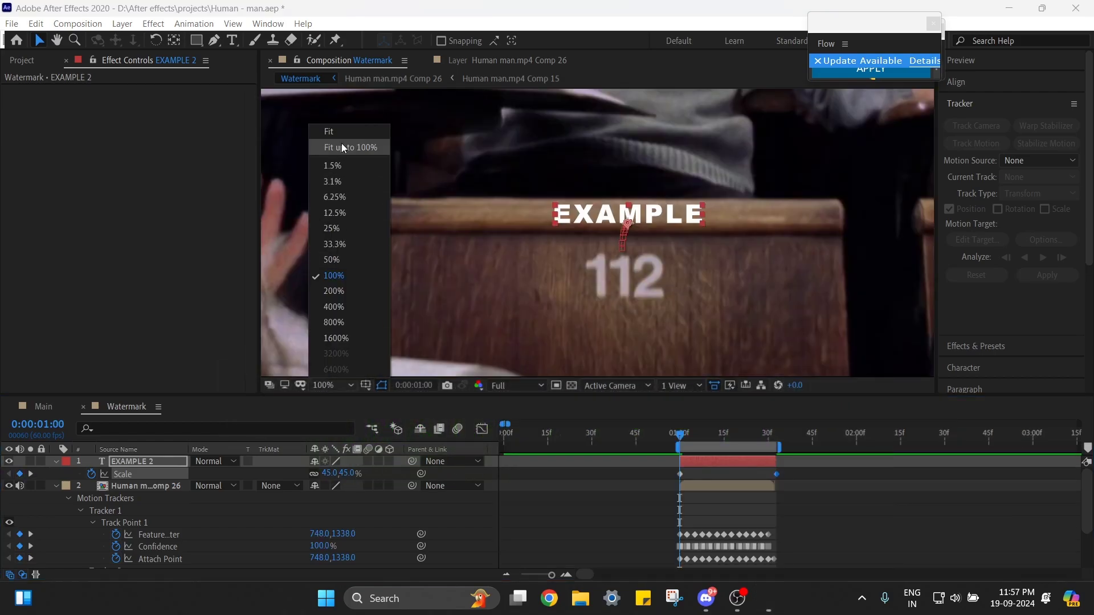
# Step: Fit the whole frame in view and play the composition to check how the EXAMPLE text scales with the desk
pyautogui.click(341, 147)
pyautogui.press('space')
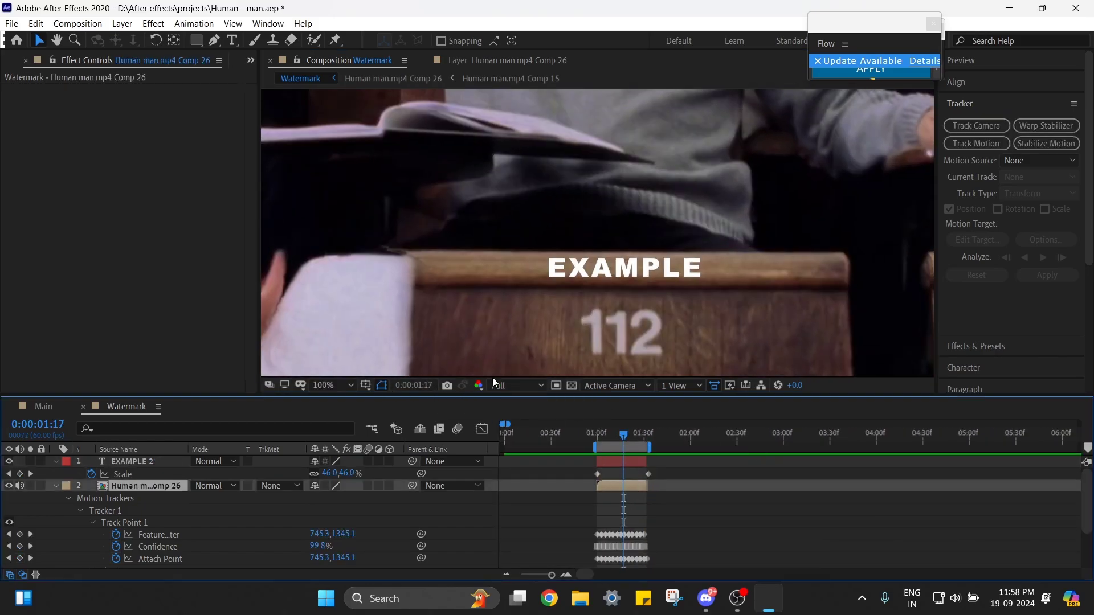
pyautogui.click(332, 385)
pyautogui.click(342, 147)
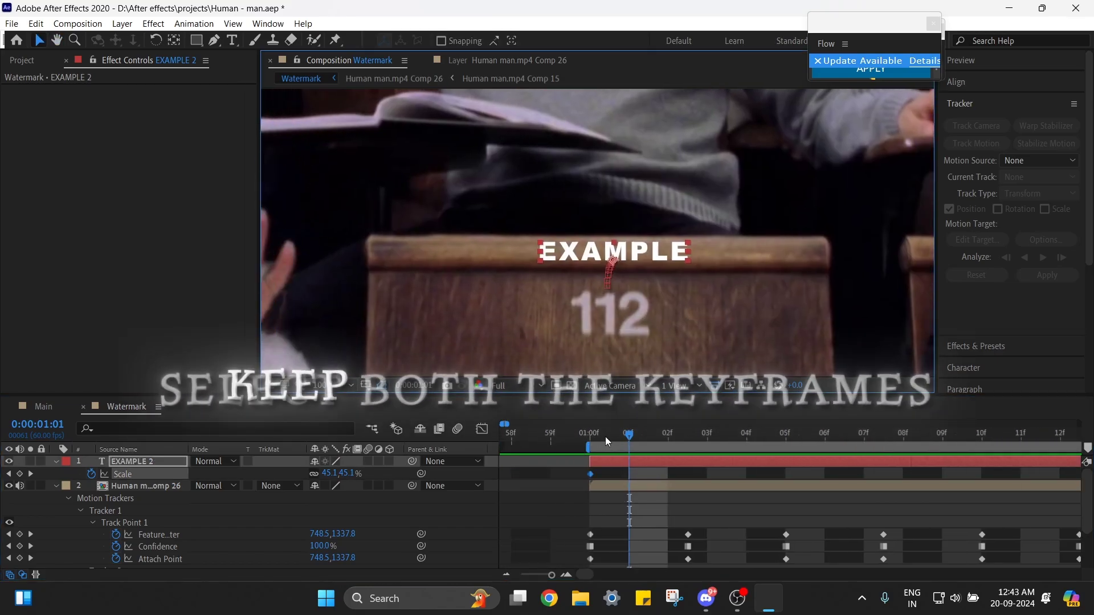
# Step: Reduce both scale keyframes of the EXAMPLE text together to about 37%, with the current time on the first keyframe
pyautogui.click(605, 436)
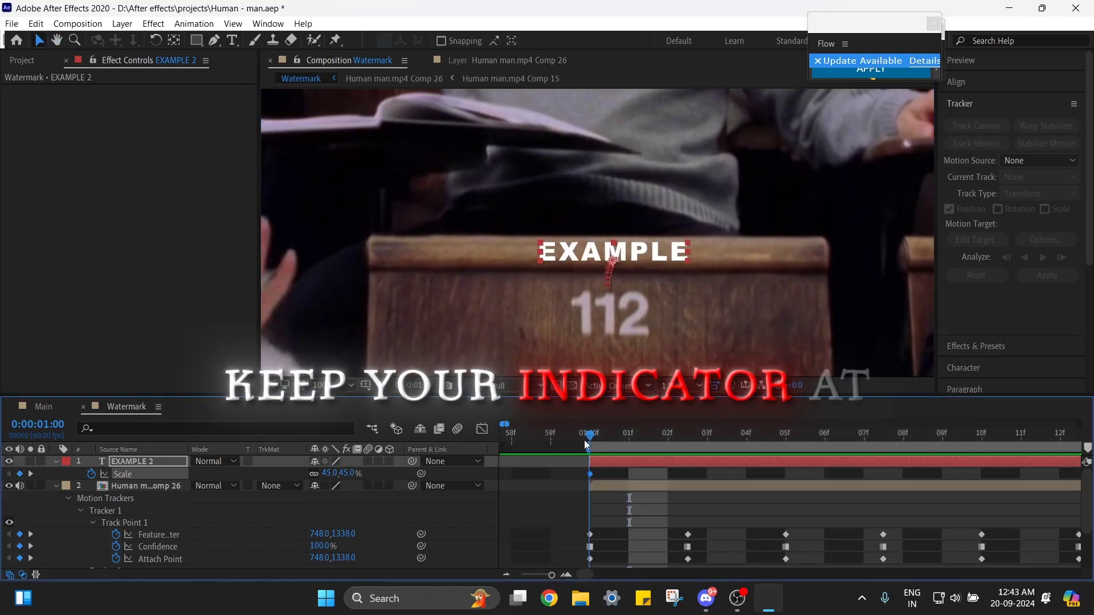
pyautogui.click(644, 442)
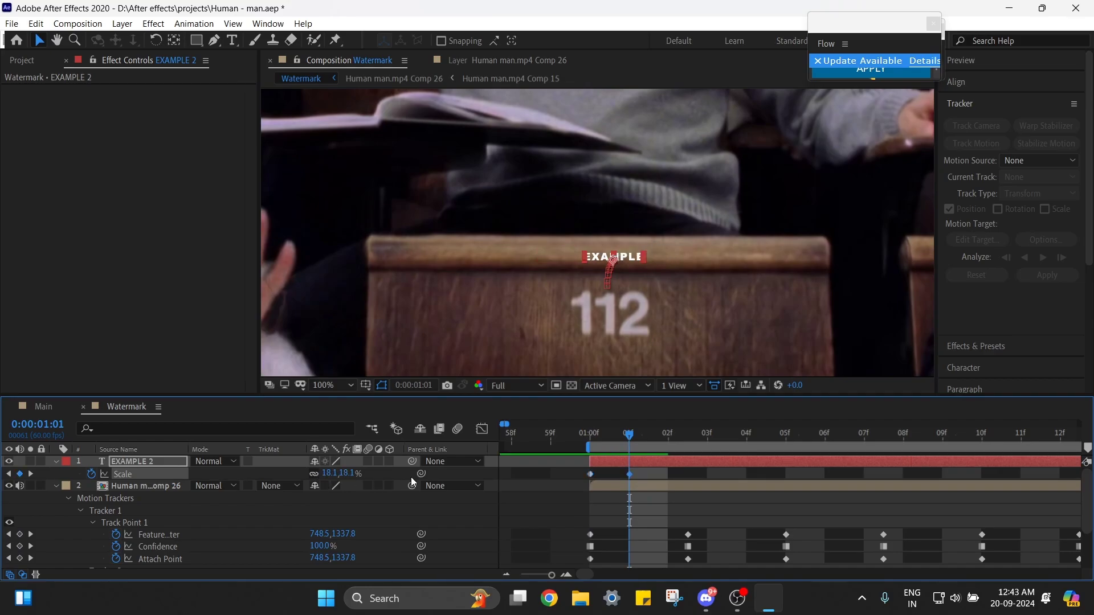
pyautogui.click(598, 434)
pyautogui.press('-')
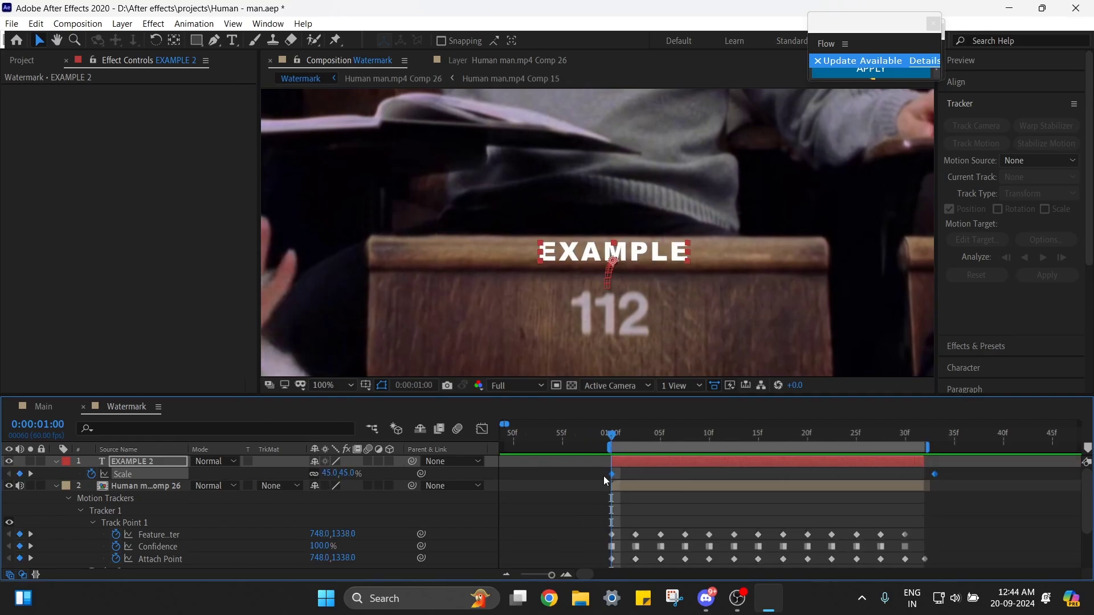
pyautogui.moveTo(342, 474); pyautogui.dragTo(330, 475)
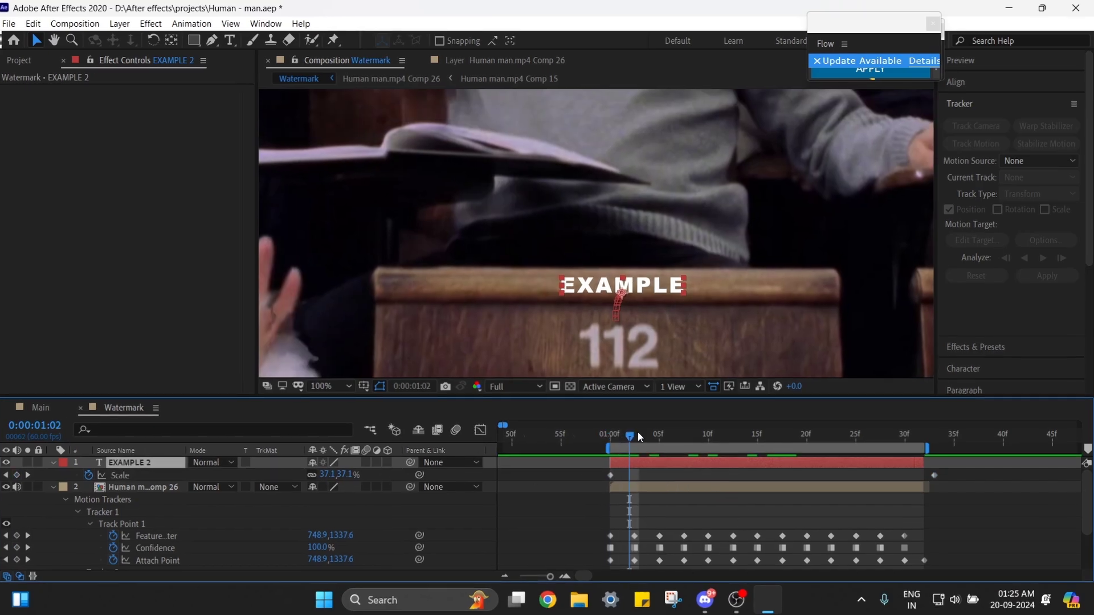
# Step: Find the Gaussian Blur effect under Blur & Sharpen and apply it to the EXAMPLE text layer
pyautogui.click(985, 103)
pyautogui.click(987, 124)
pyautogui.click(994, 145)
pyautogui.write('gauss')
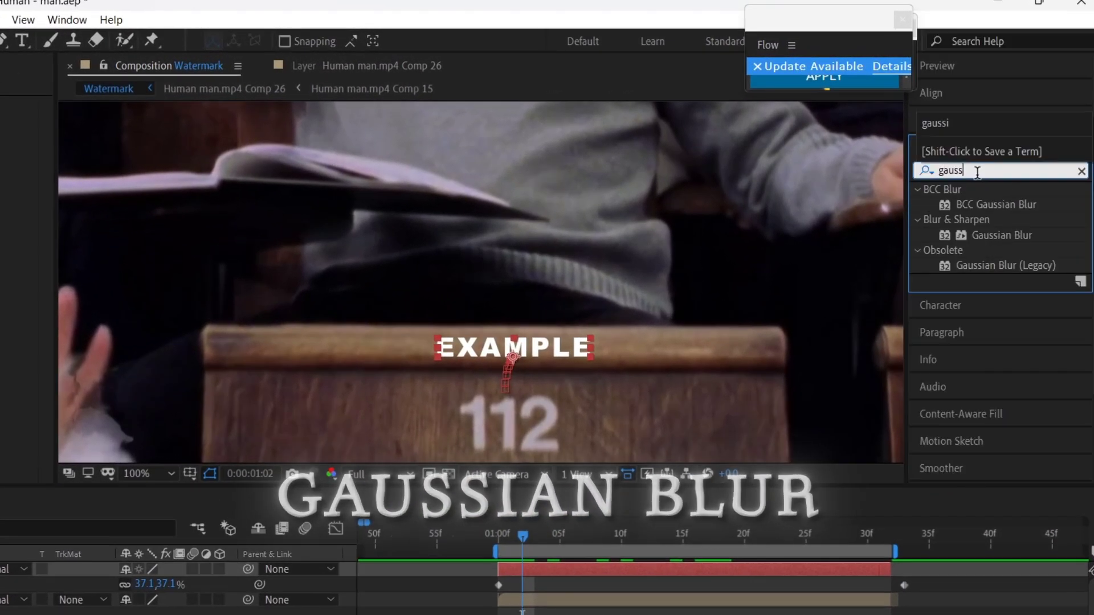
pyautogui.moveTo(994, 236); pyautogui.dragTo(561, 573)
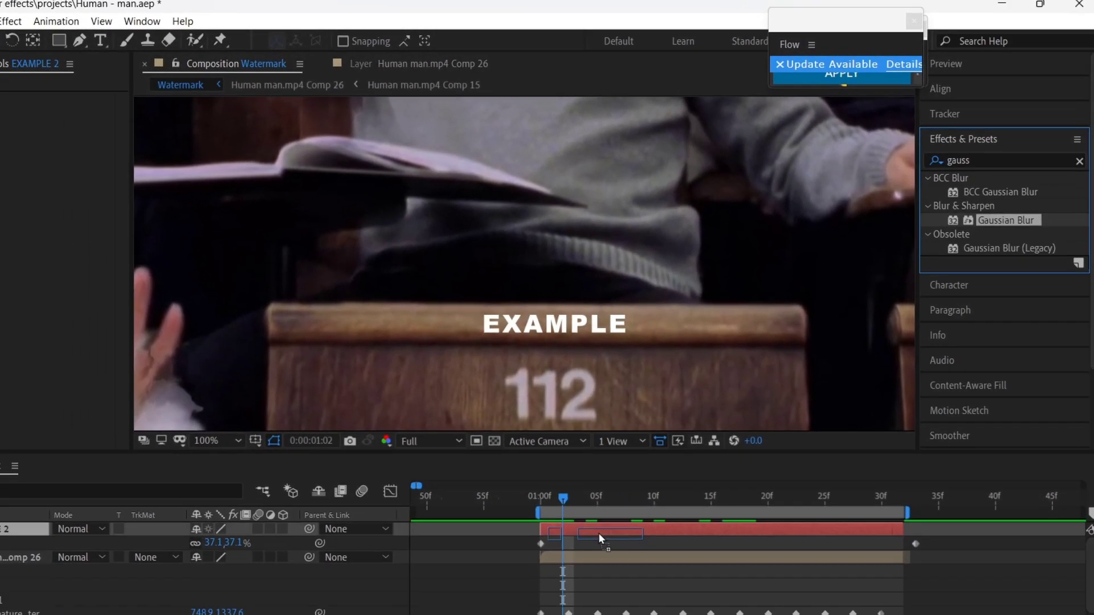
pyautogui.moveTo(598, 532); pyautogui.dragTo(599, 533)
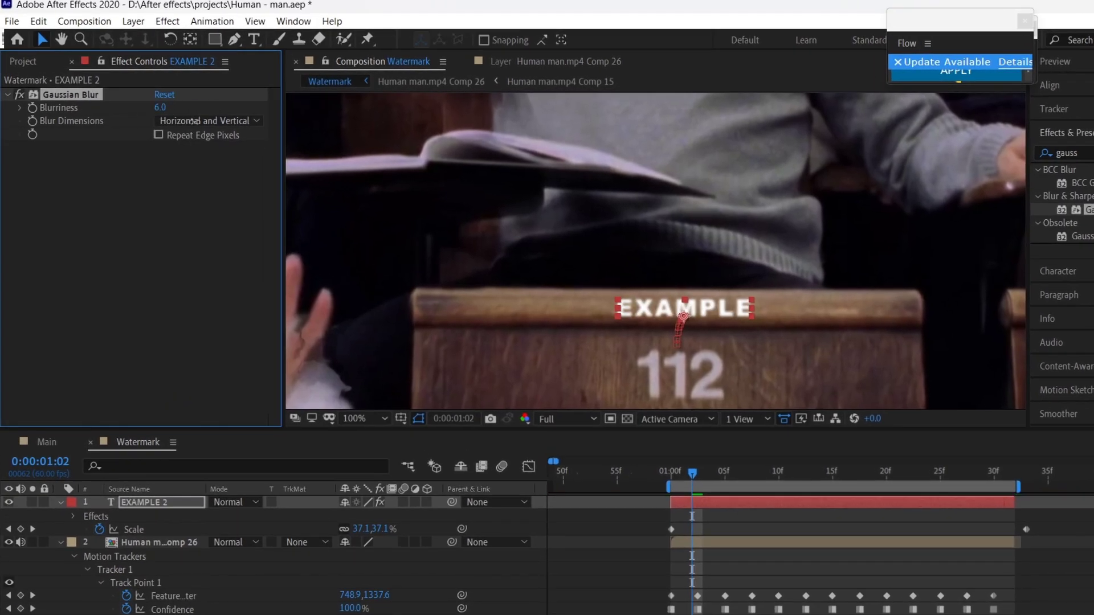
# Step: Set the Gaussian Blur's blurriness to 4.9 and inspect the softened text up close
pyautogui.moveTo(691, 288); pyautogui.dragTo(631, 231)
pyautogui.scroll(1, 631, 231)
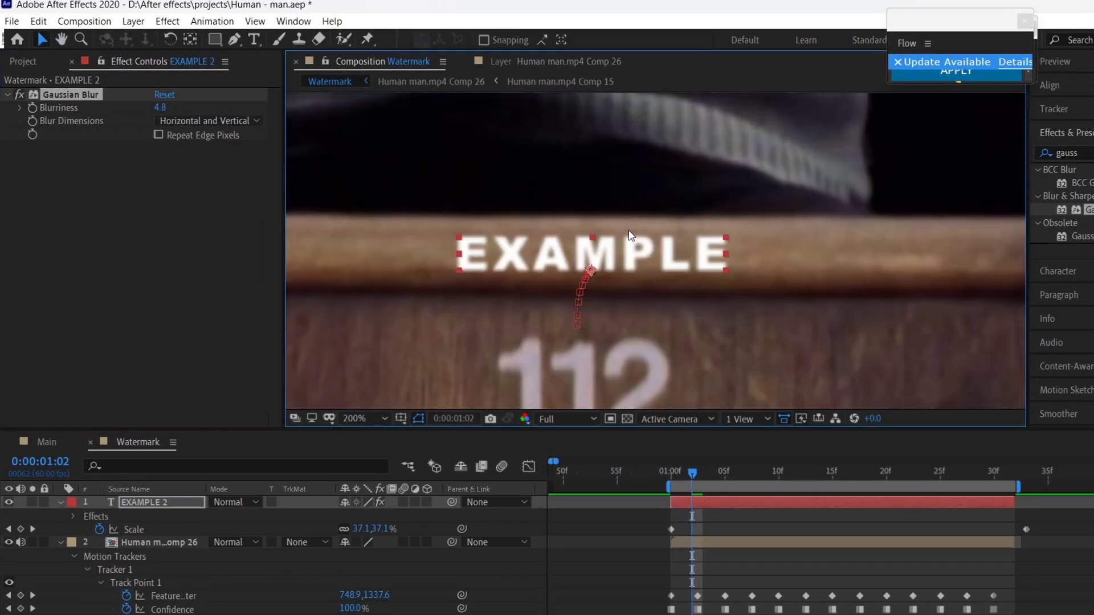
pyautogui.moveTo(675, 194); pyautogui.dragTo(710, 139)
pyautogui.scroll(-1, 720, 170)
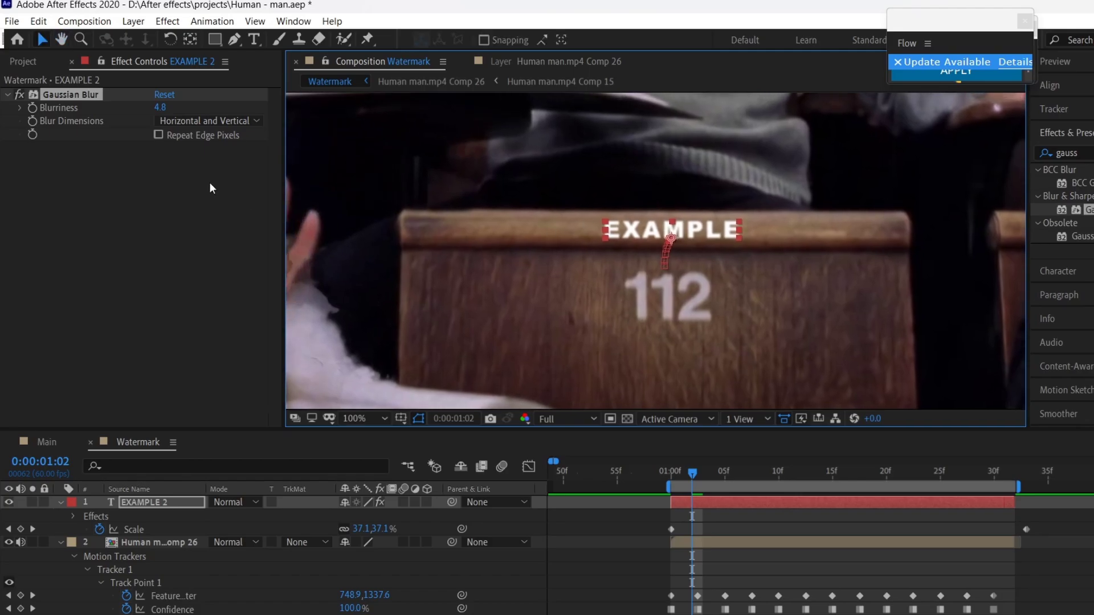
pyautogui.click(231, 159)
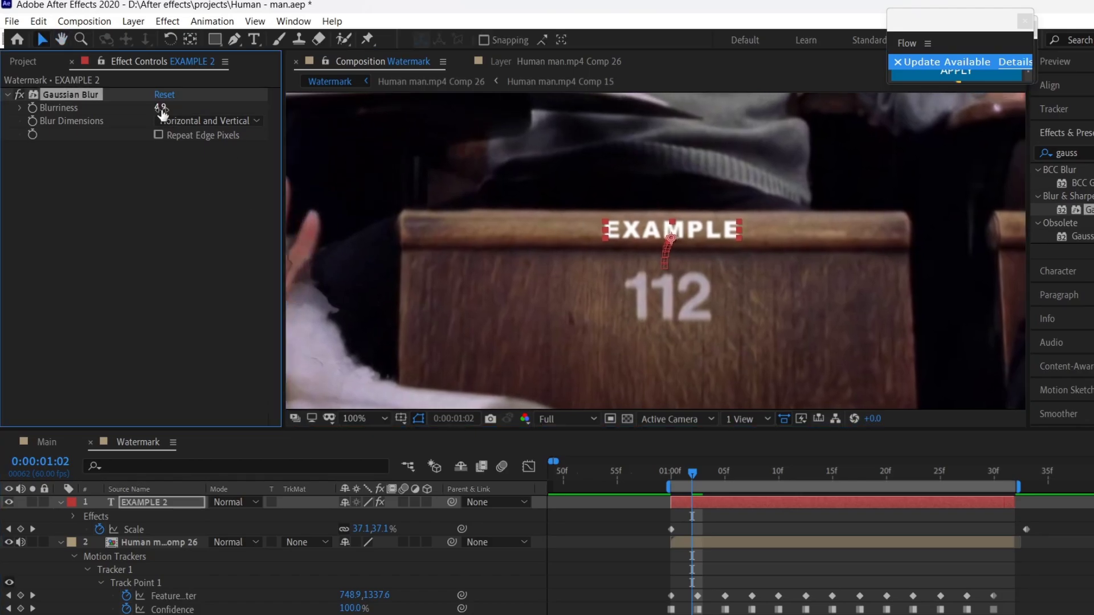
# Step: Find the Perspective Drop Shadow effect and apply it to the EXAMPLE text layer
pyautogui.click(1066, 153)
pyautogui.write('drop sha')
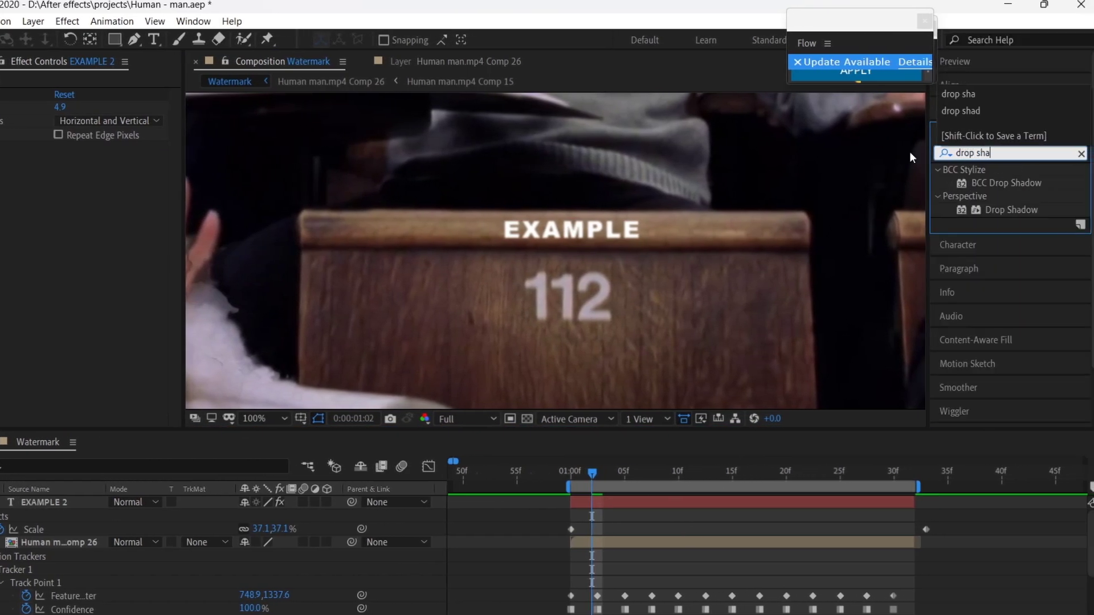
pyautogui.moveTo(988, 214); pyautogui.dragTo(637, 497)
pyautogui.click(624, 474)
pyautogui.scroll(2, 566, 274)
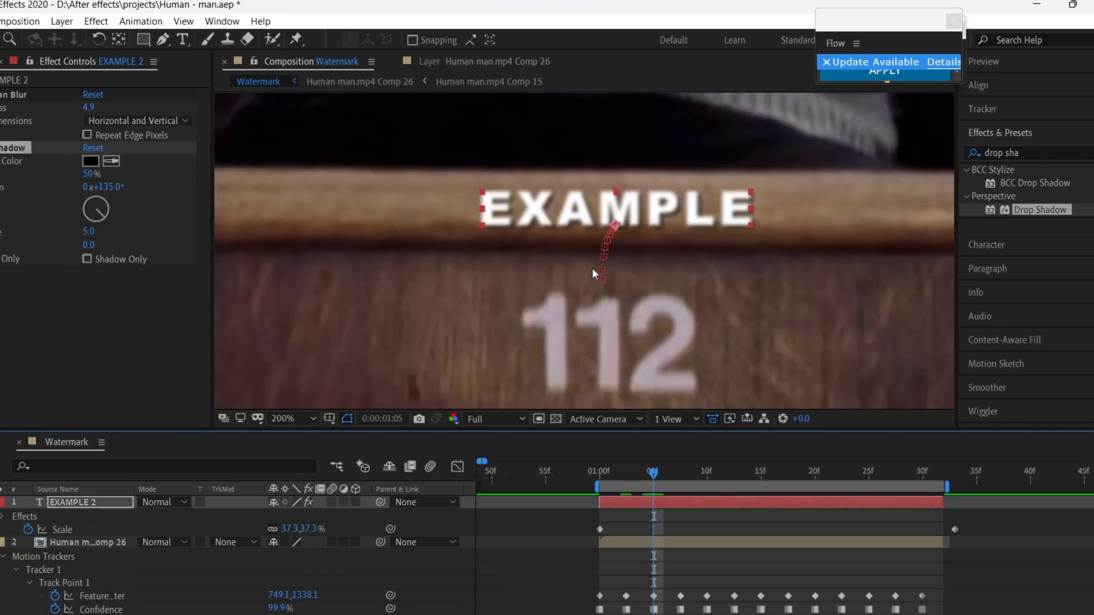
# Step: Set the Drop Shadow's direction to 302°, distance to 0, softness to 5 and opacity to 100%
pyautogui.moveTo(102, 215); pyautogui.dragTo(83, 227)
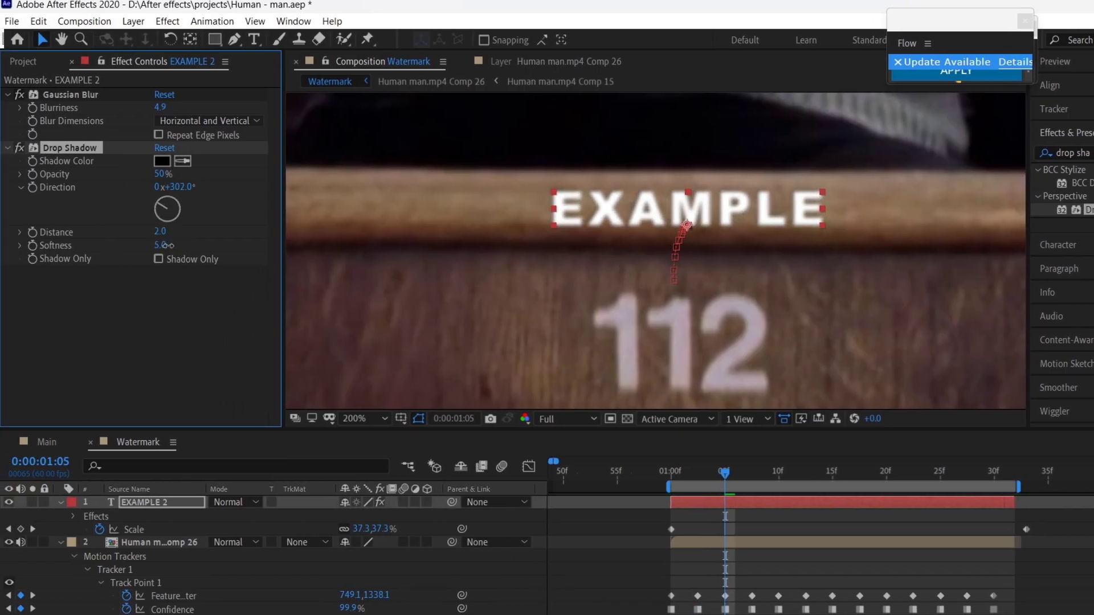
pyautogui.click(886, 528)
pyautogui.write('0')
pyautogui.press('Return')
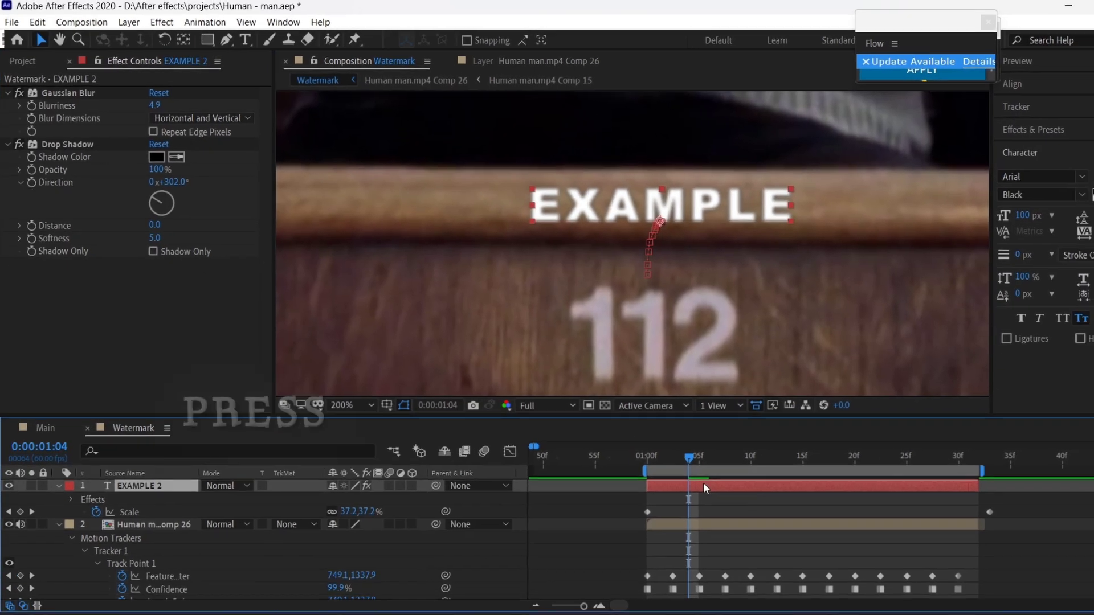
# Step: Set the EXAMPLE text layer's opacity to 54% and check the faded text at different magnifications
pyautogui.press('t')
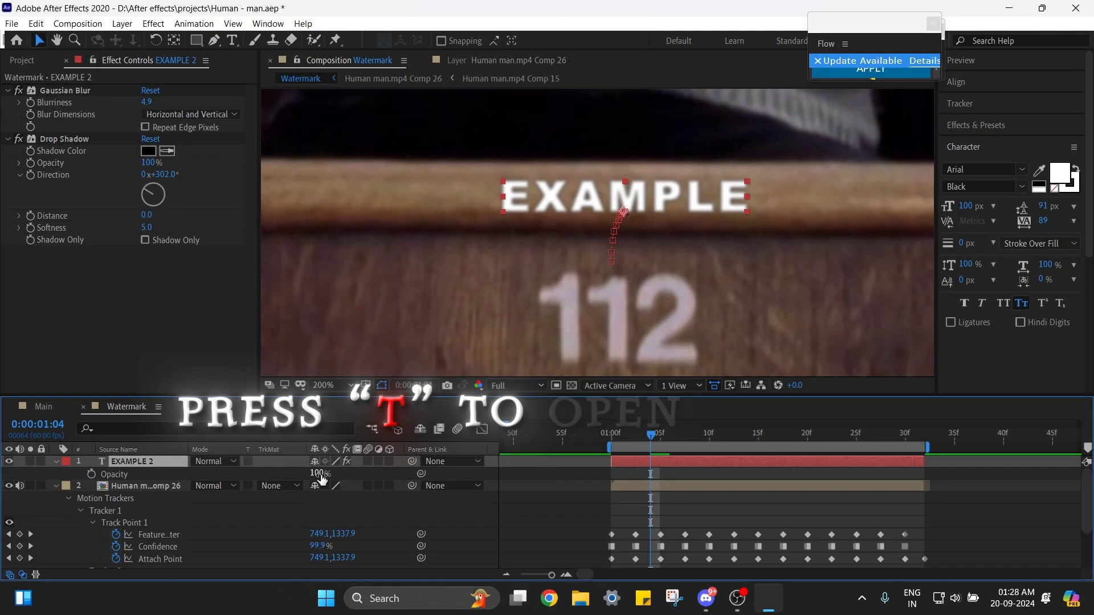
pyautogui.moveTo(319, 474); pyautogui.dragTo(295, 483)
pyautogui.scroll(-2, 627, 302)
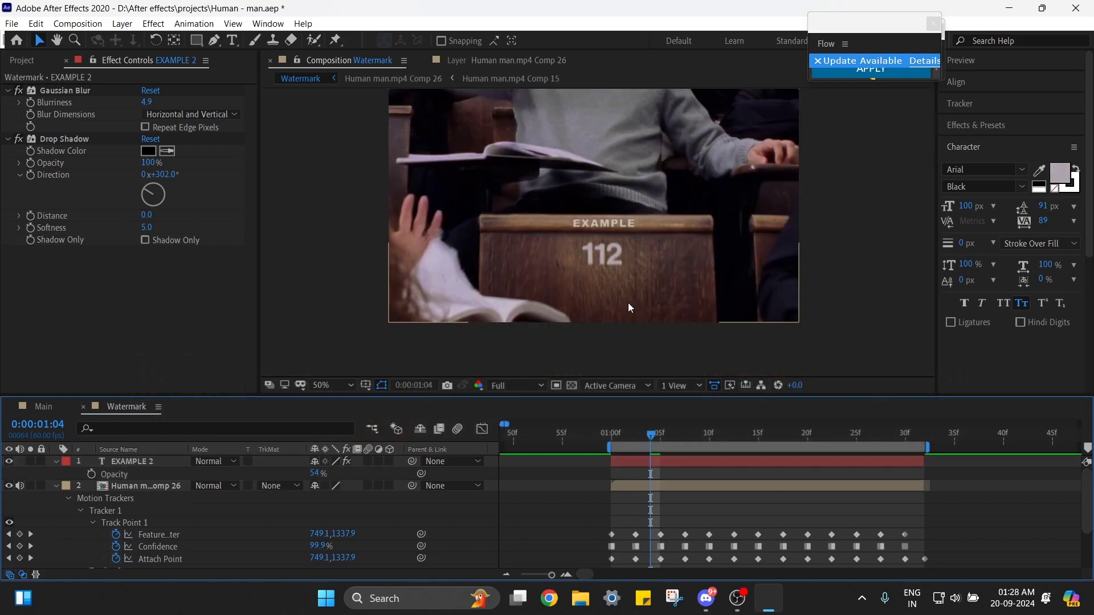
pyautogui.scroll(1, 655, 250)
pyautogui.scroll(-2, 652, 190)
pyautogui.moveTo(677, 164); pyautogui.dragTo(692, 235)
pyautogui.click(332, 385)
pyautogui.click(347, 146)
# Step: Collapse the clip layer's motion-tracker properties and save the project
pyautogui.click(644, 484)
pyautogui.press('u')
pyautogui.hotkey('ctrl', 's')
# Step: Add an adjustment layer above the EXAMPLE text, split it at 0:00:01:00 and delete the part before that time
pyautogui.click(611, 438)
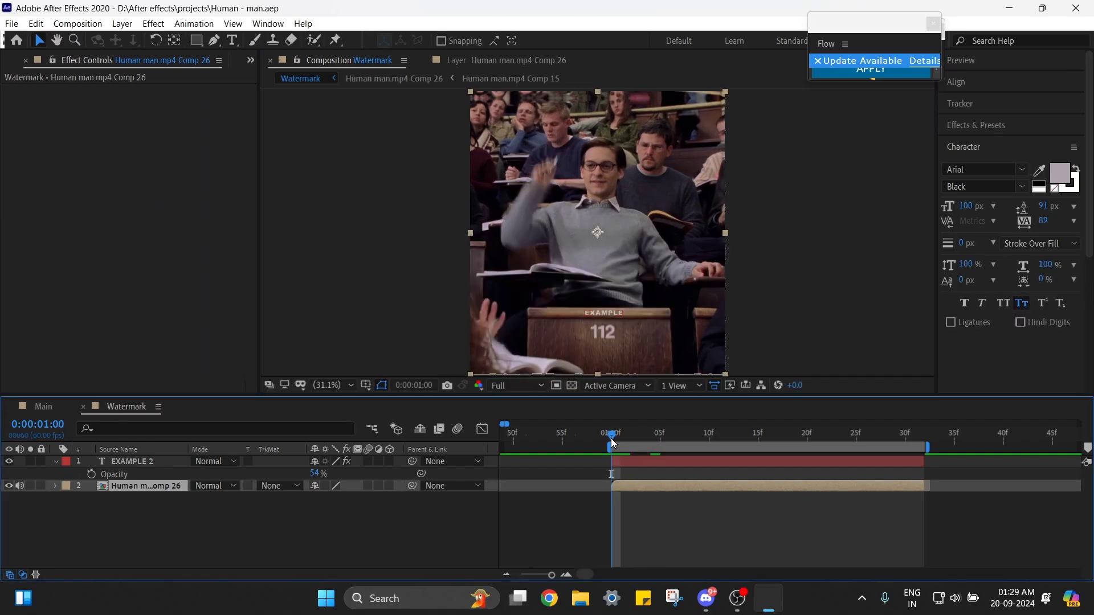
pyautogui.click(658, 462)
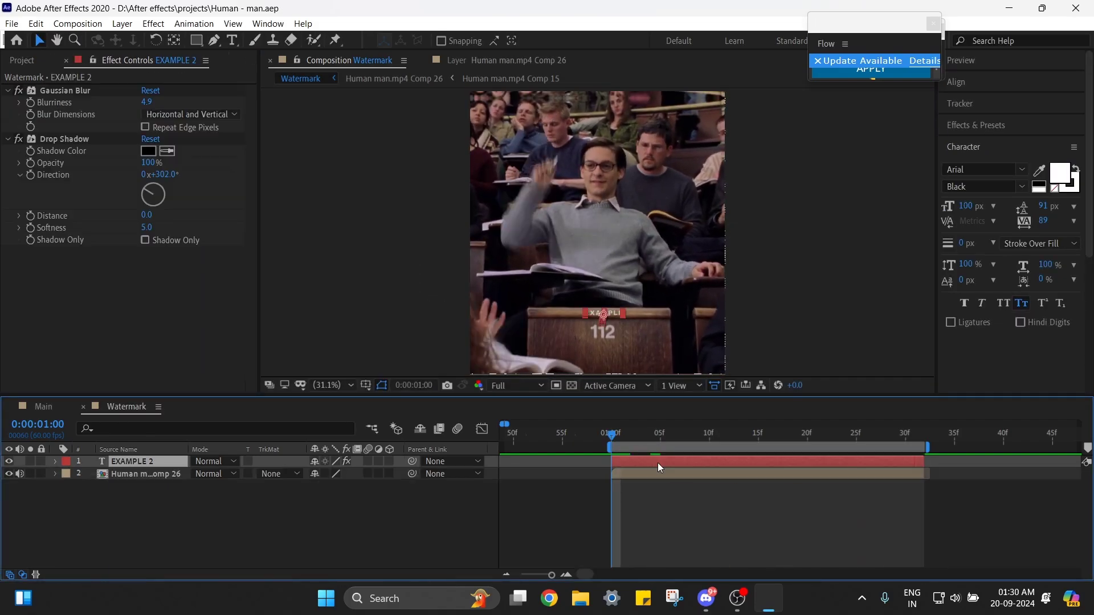
pyautogui.hotkey('ctrl', 'alt', 'y')
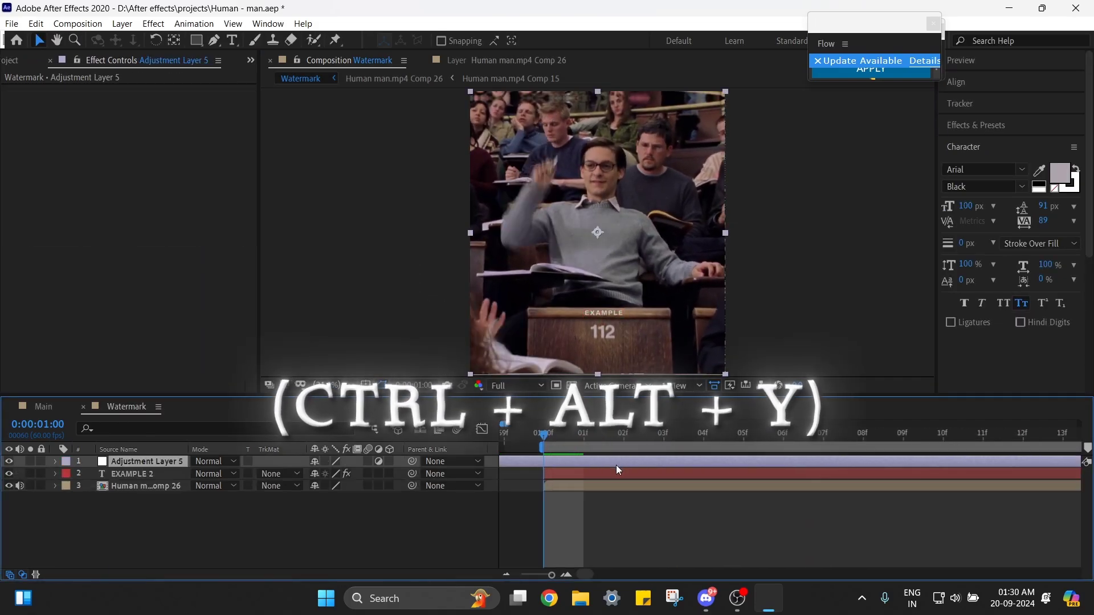
pyautogui.hotkey('ctrl', 'shift', 'd')
pyautogui.click(529, 473)
pyautogui.press('Delete')
# Step: Split the adjustment layer at 0:00:01:32 and delete the part beyond the clip's end
pyautogui.scroll(-4, 591, 465)
pyautogui.scroll(3, 650, 464)
pyautogui.click(790, 437)
pyautogui.hotkey('ctrl', 'shift', 'd')
pyautogui.press('Delete')
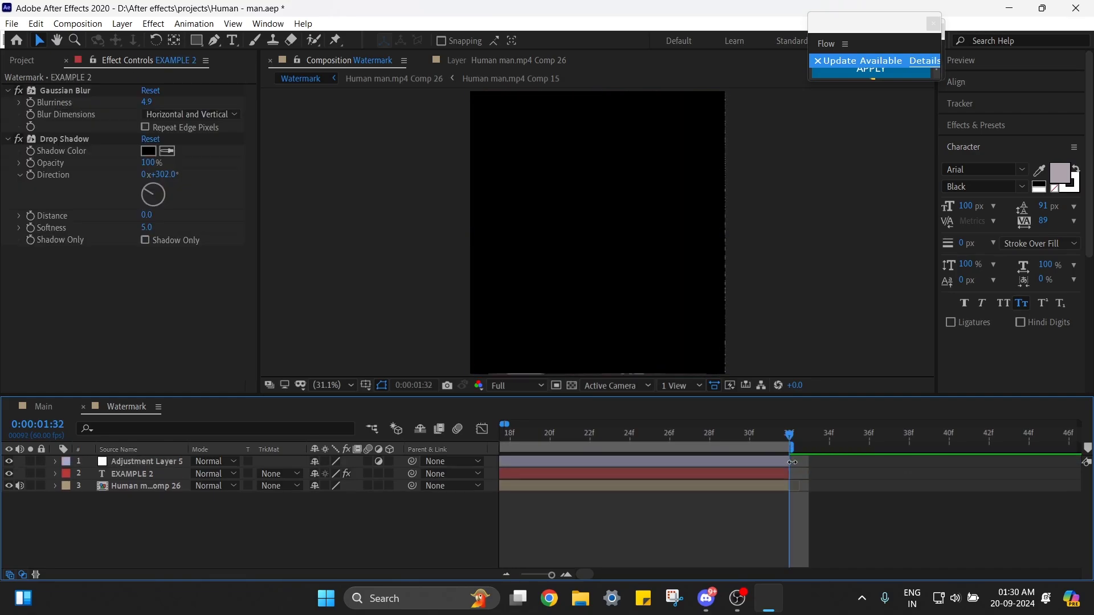
# Step: Search the effects and presets for "vade" and apply the preset to the adjustment layer
pyautogui.scroll(-4, 706, 456)
pyautogui.scroll(5, 622, 441)
pyautogui.click(636, 434)
pyautogui.click(635, 463)
pyautogui.click(989, 126)
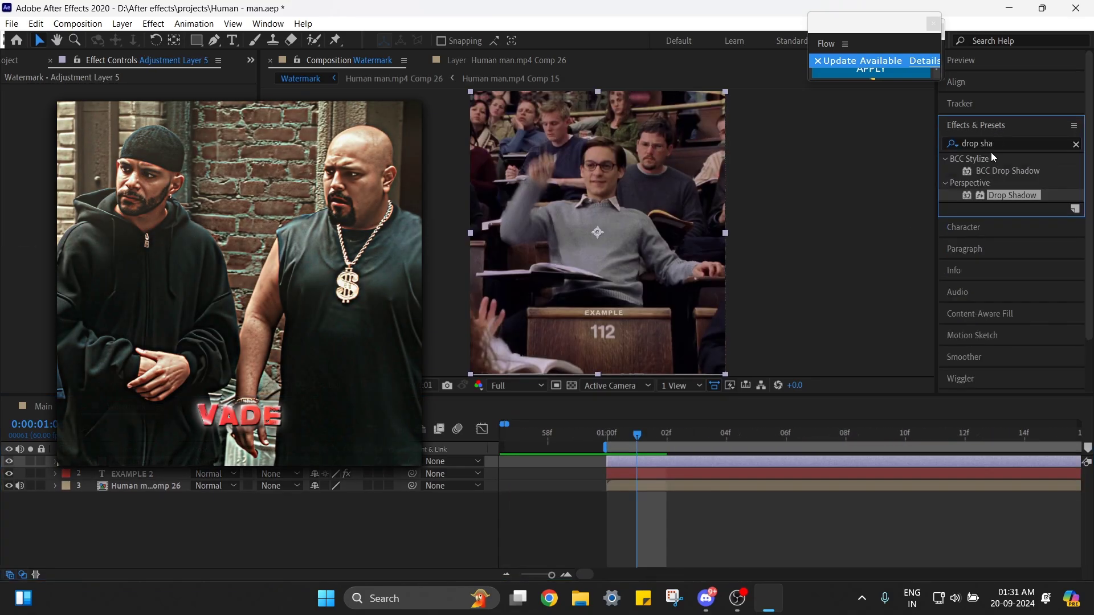
pyautogui.click(994, 143)
pyautogui.write('vade')
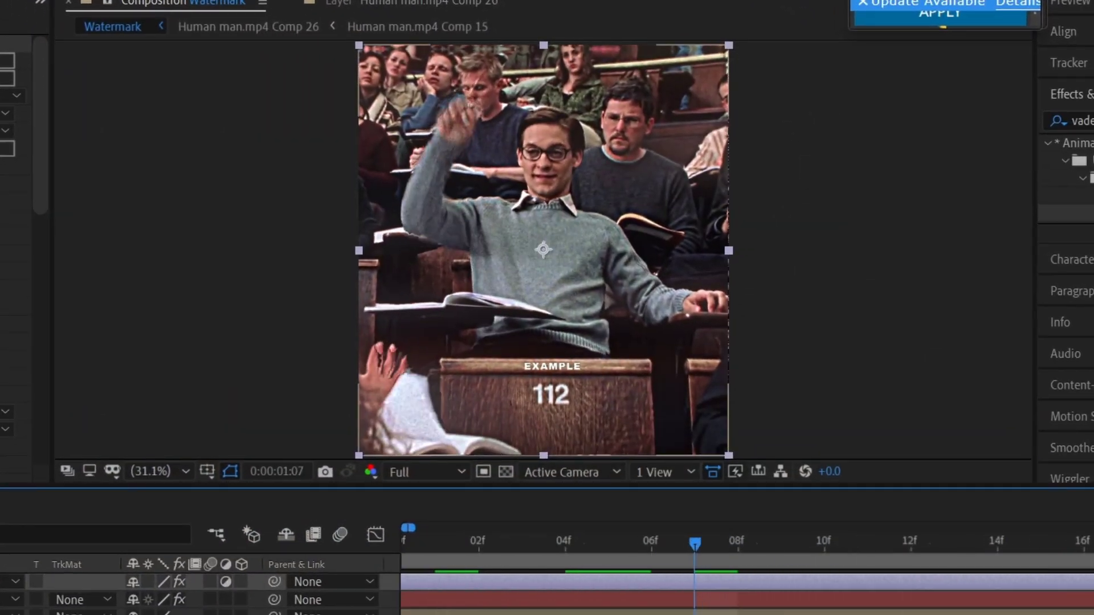
# Step: Play the composition from its start and scrub through it to check the finished watermark and colour look
pyautogui.press('-')
pyautogui.press('-')
pyautogui.click(559, 545)
pyautogui.press('space')
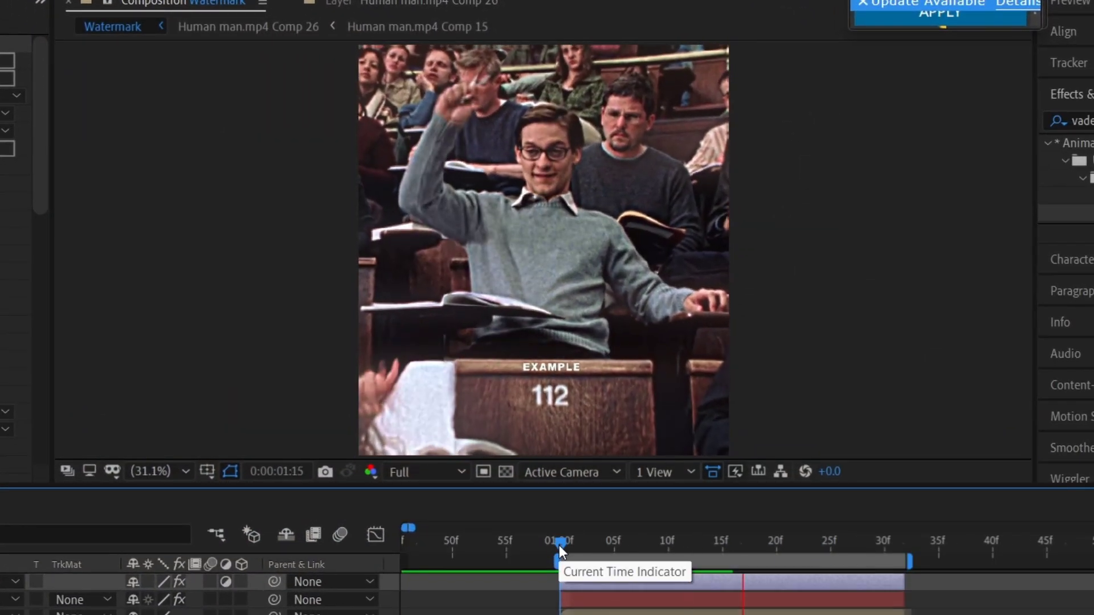
pyautogui.moveTo(559, 545); pyautogui.dragTo(807, 556)
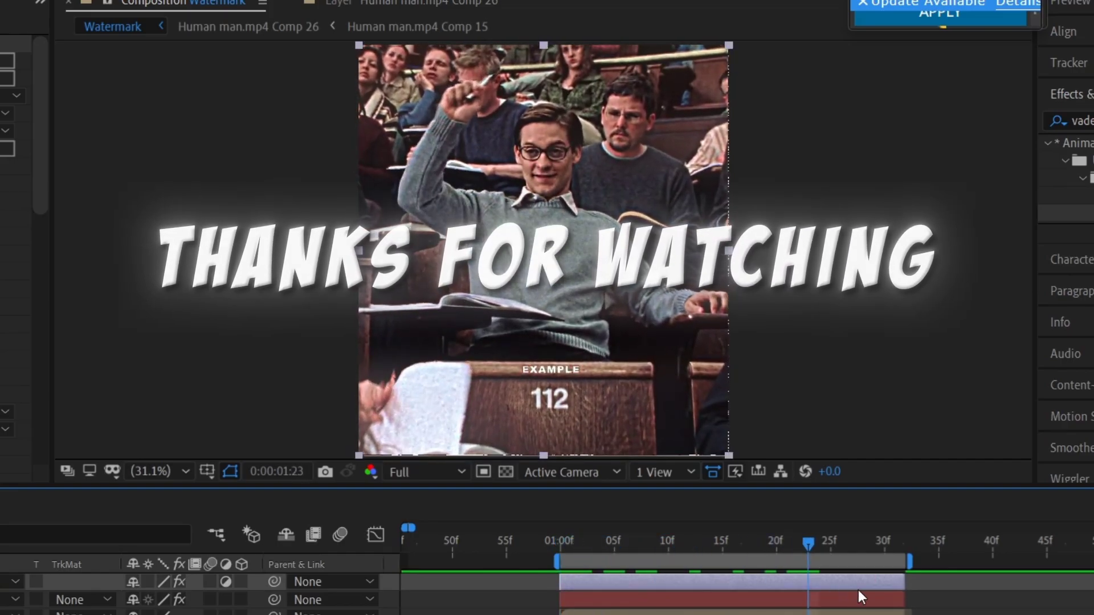